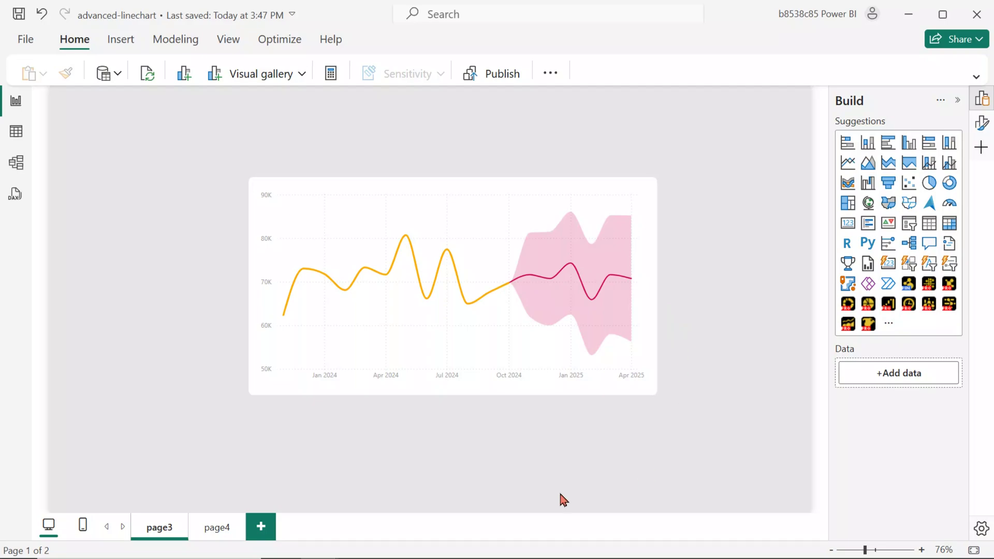
# Step: Preview page4 of the demo report and widen the date slicer's selected range
pyautogui.click(212, 528)
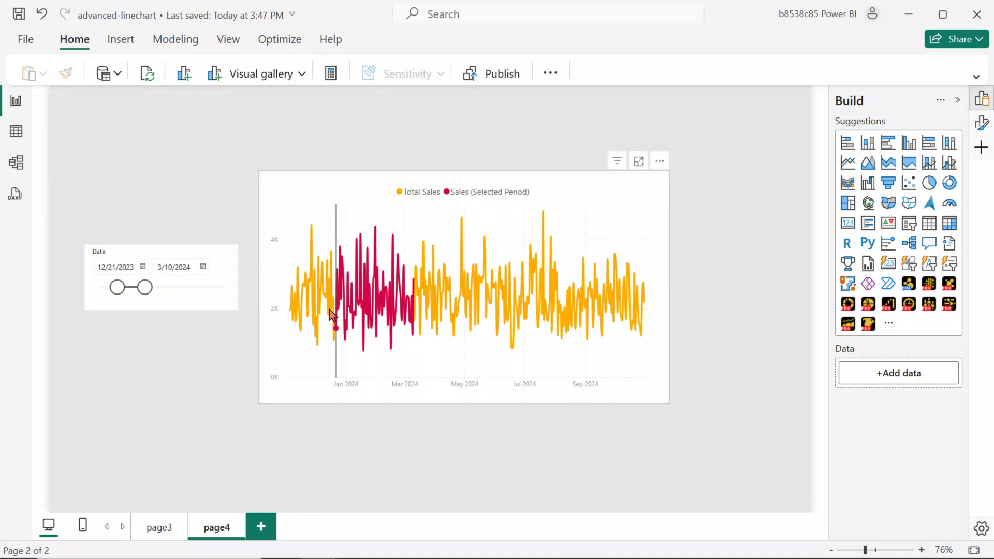
pyautogui.moveTo(146, 295); pyautogui.dragTo(170, 299)
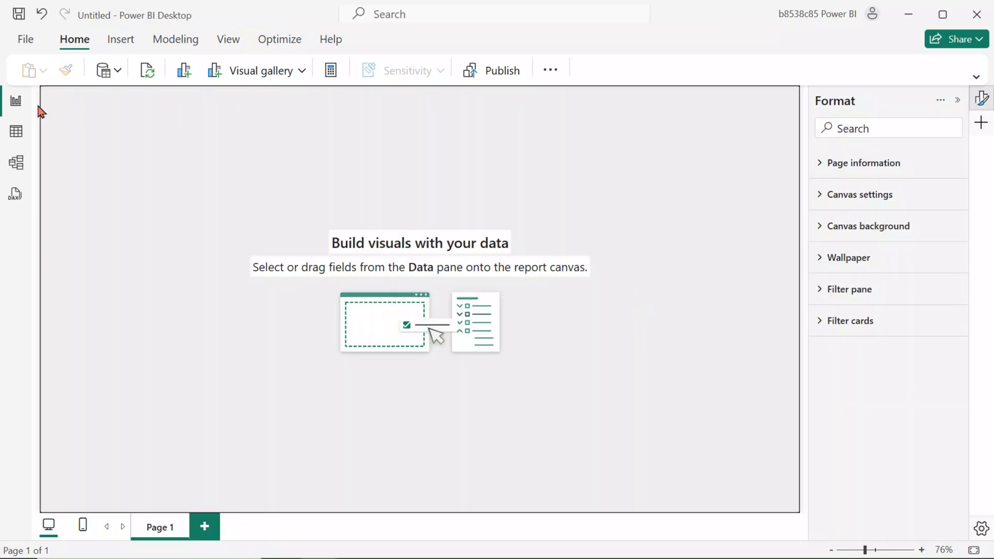
# Step: Insert a line chart and enlarge it across the middle of the canvas
pyautogui.click(273, 78)
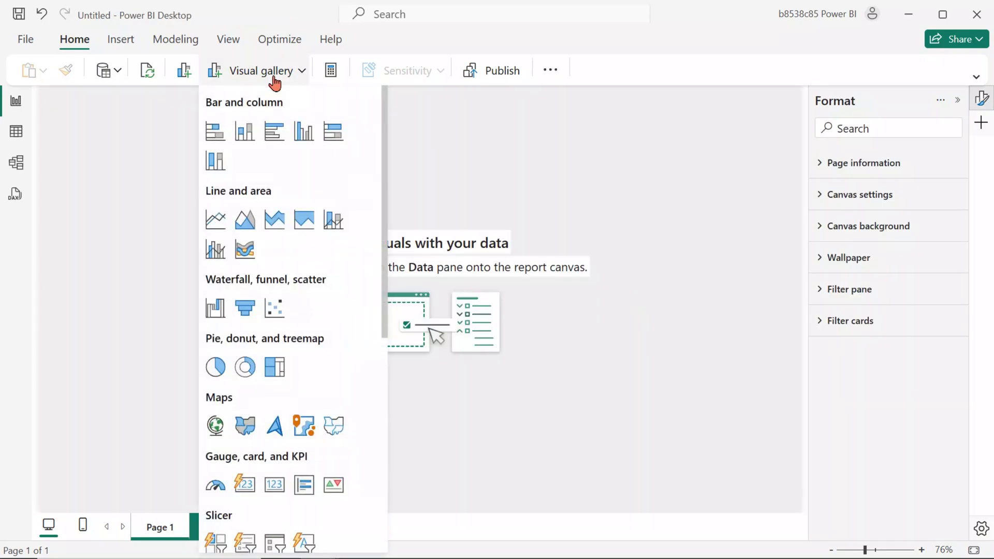
pyautogui.click(216, 220)
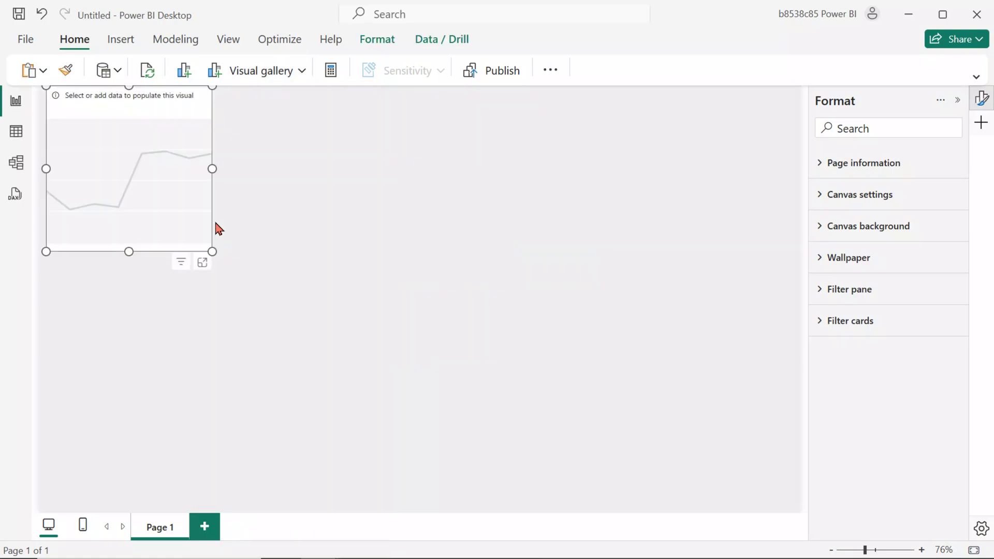
pyautogui.moveTo(215, 229); pyautogui.dragTo(675, 422)
# Step: Put Order Date on the X-axis, keeping only the Year and Month levels
pyautogui.click(249, 191)
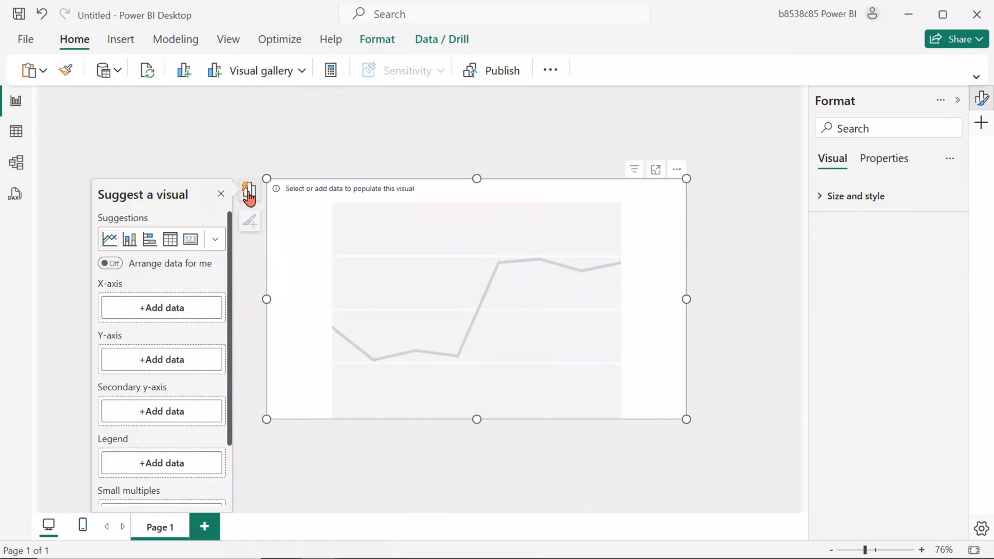
pyautogui.click(177, 317)
pyautogui.click(274, 323)
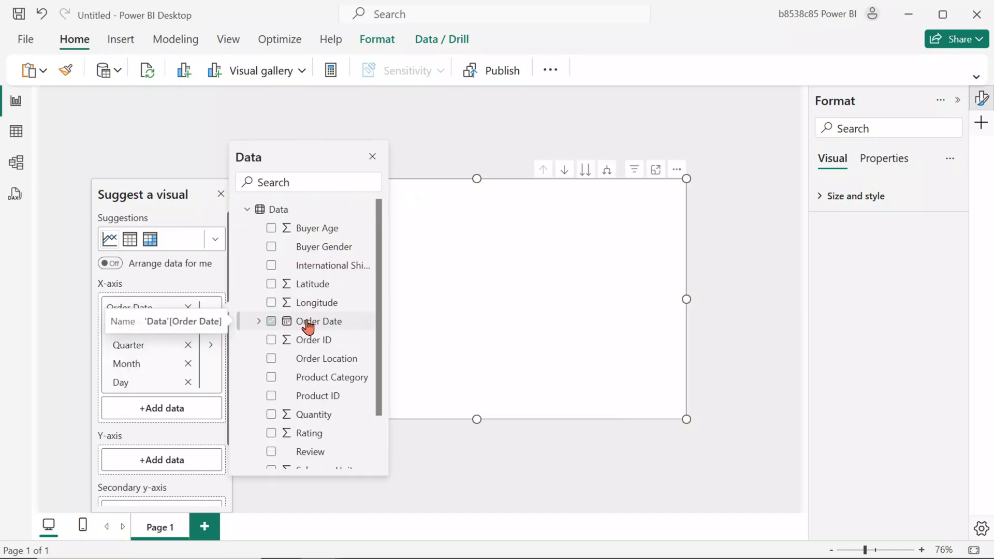
pyautogui.click(210, 345)
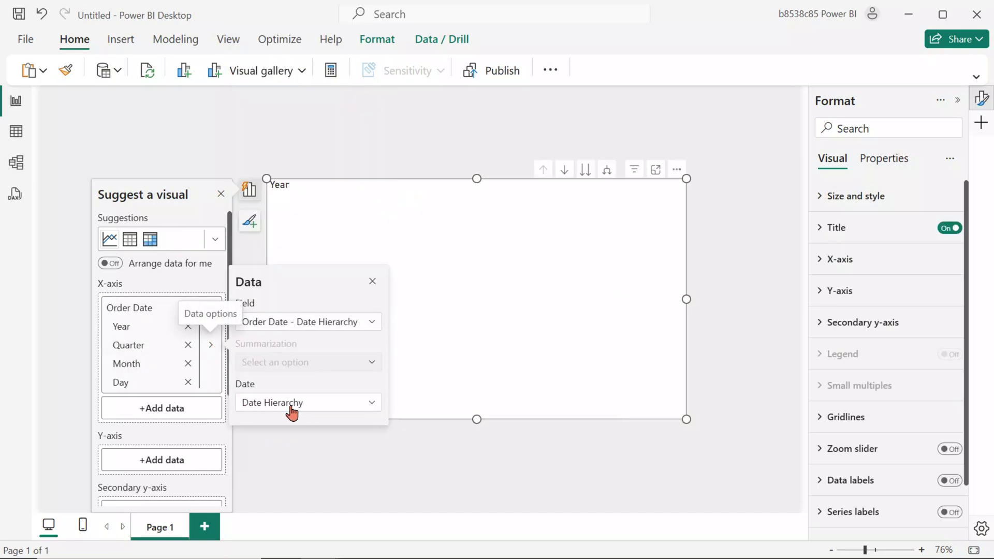
pyautogui.click(246, 409)
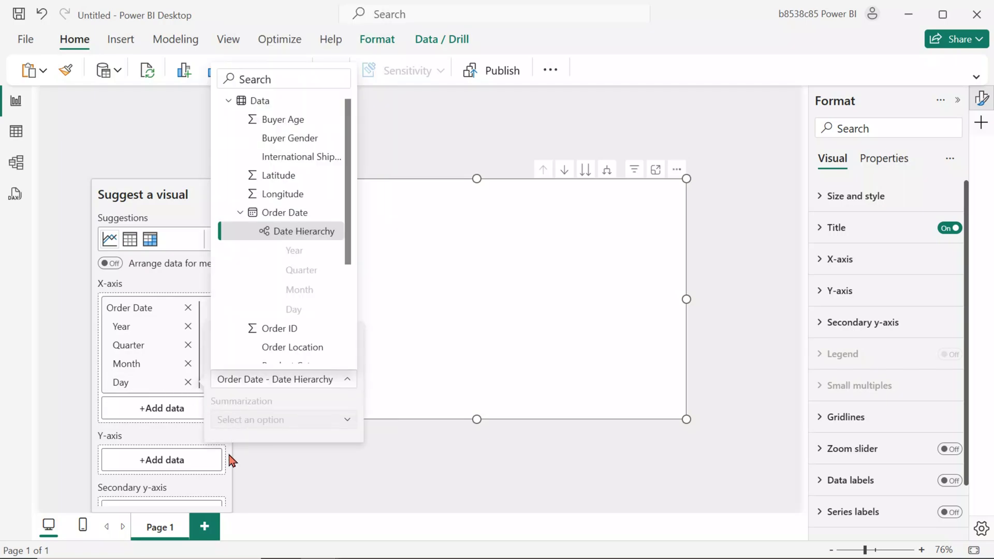
pyautogui.click(188, 382)
pyautogui.click(188, 345)
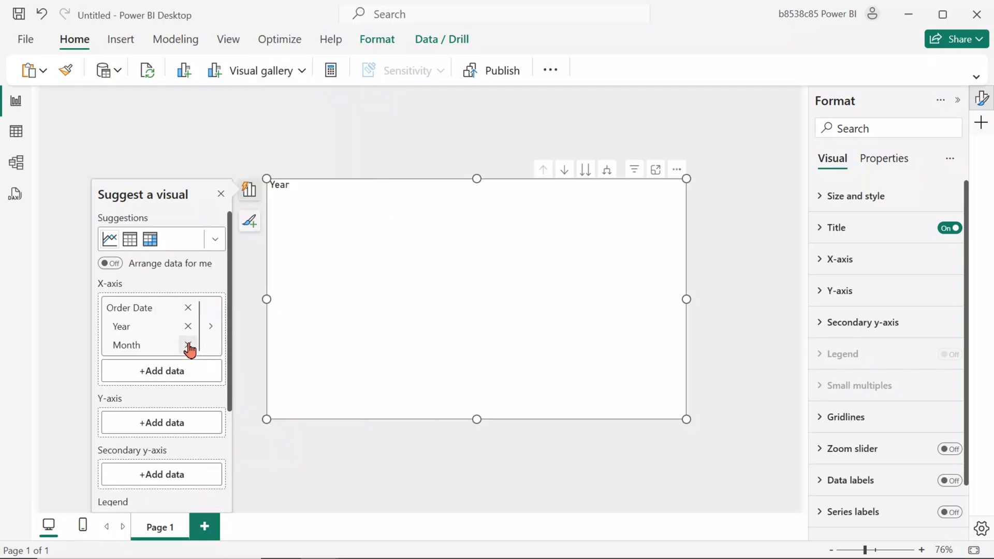
# Step: Plot Total Sales on the Y-axis and expand the chart to monthly detail
pyautogui.scroll(-3, 214, 330)
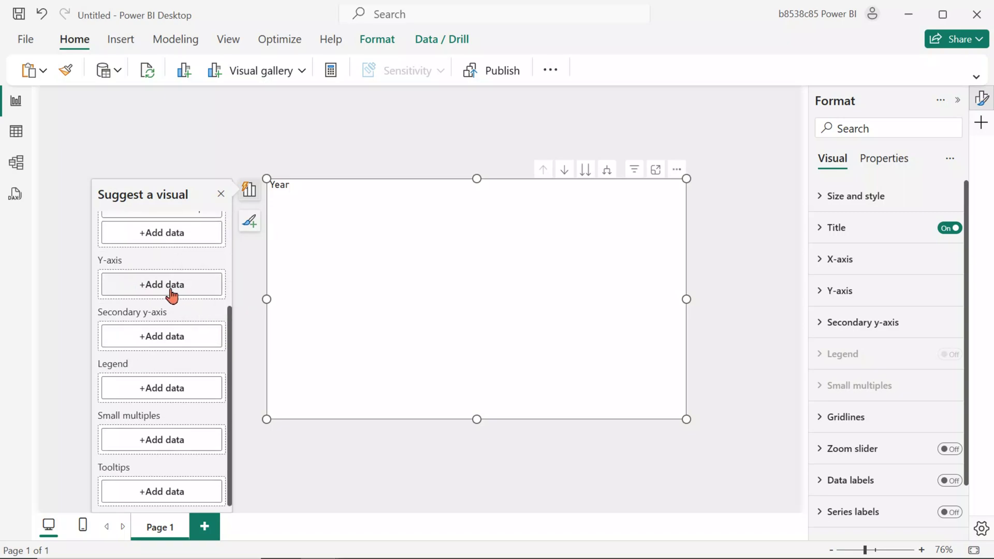
pyautogui.click(173, 290)
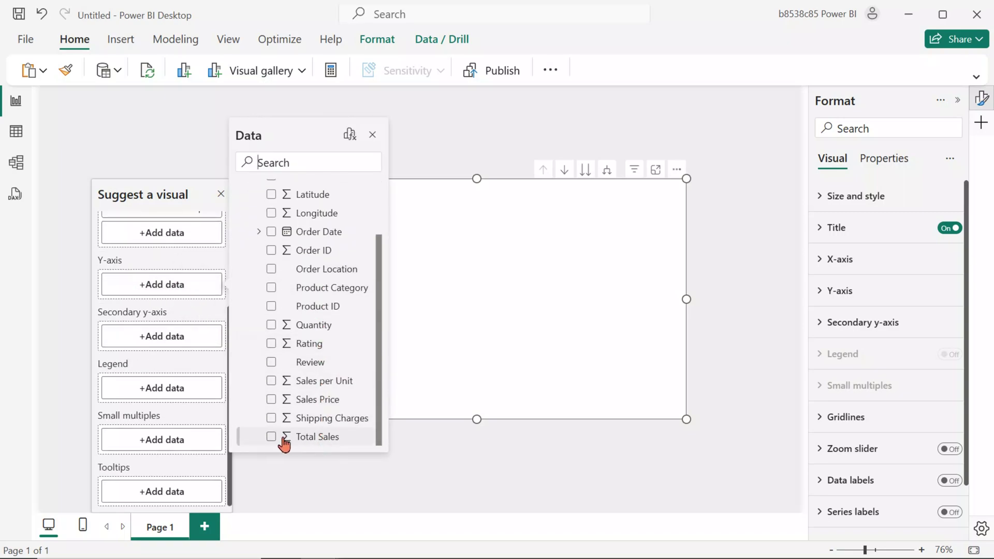
pyautogui.click(315, 438)
pyautogui.click(424, 431)
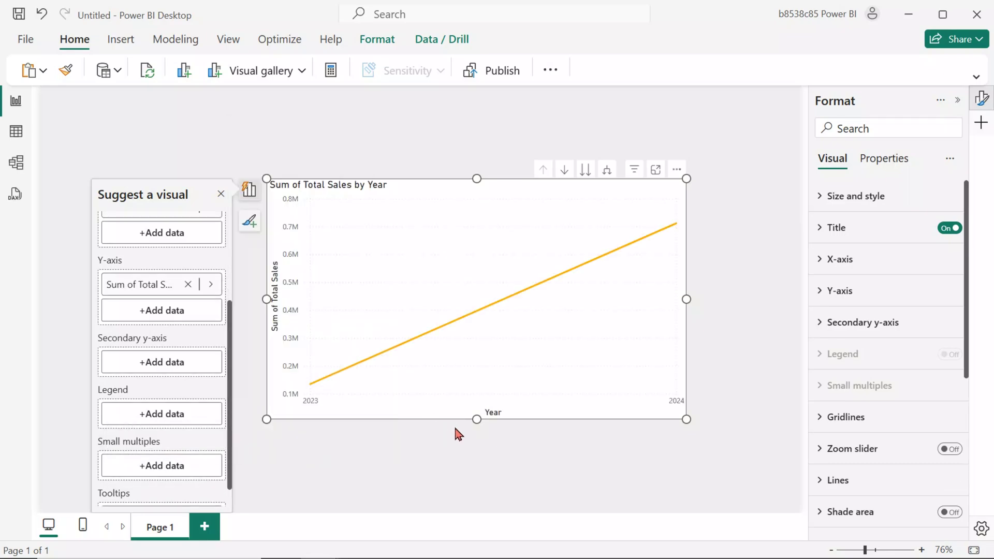
pyautogui.click(608, 170)
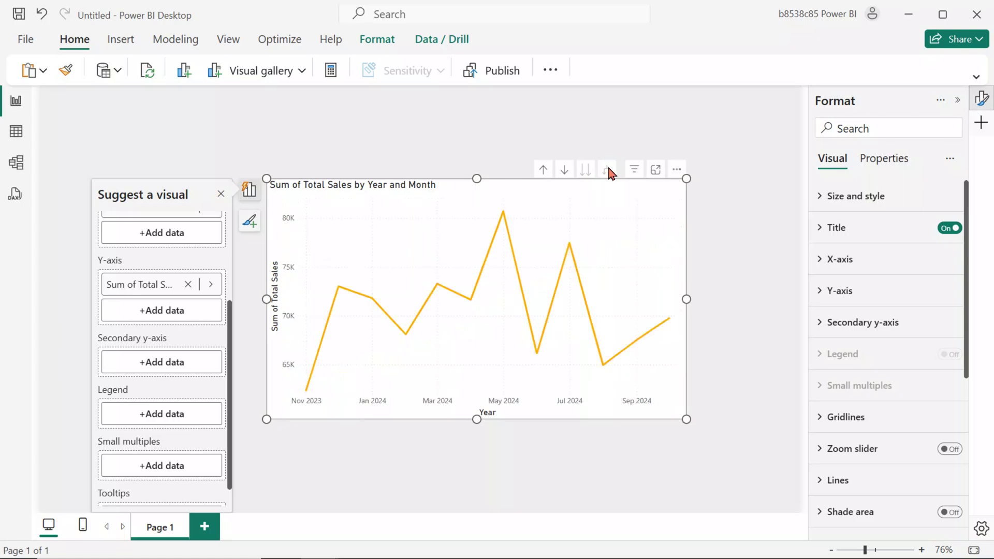
# Step: Set the chart's line interpolation type to Smooth and shrink the chart slightly
pyautogui.click(716, 282)
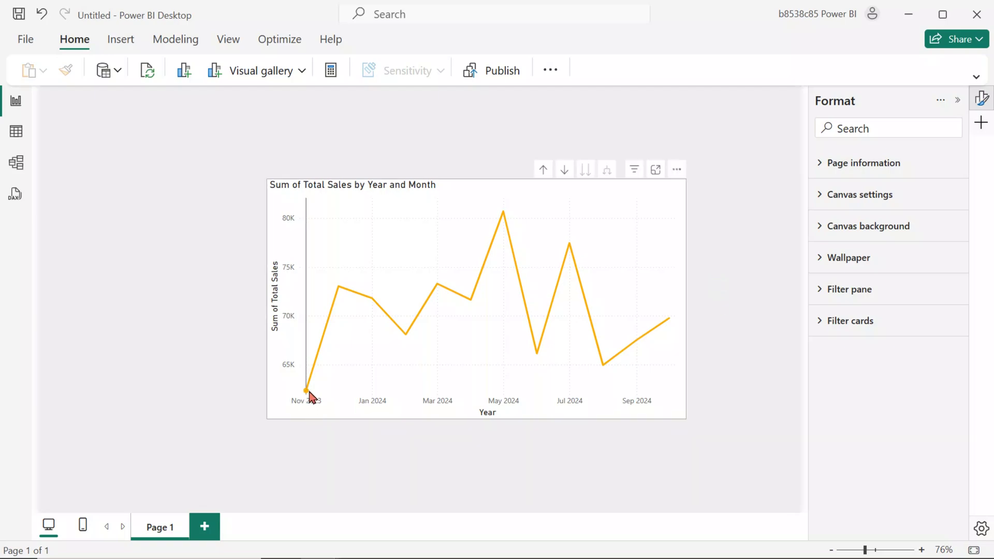
pyautogui.moveTo(341, 394)
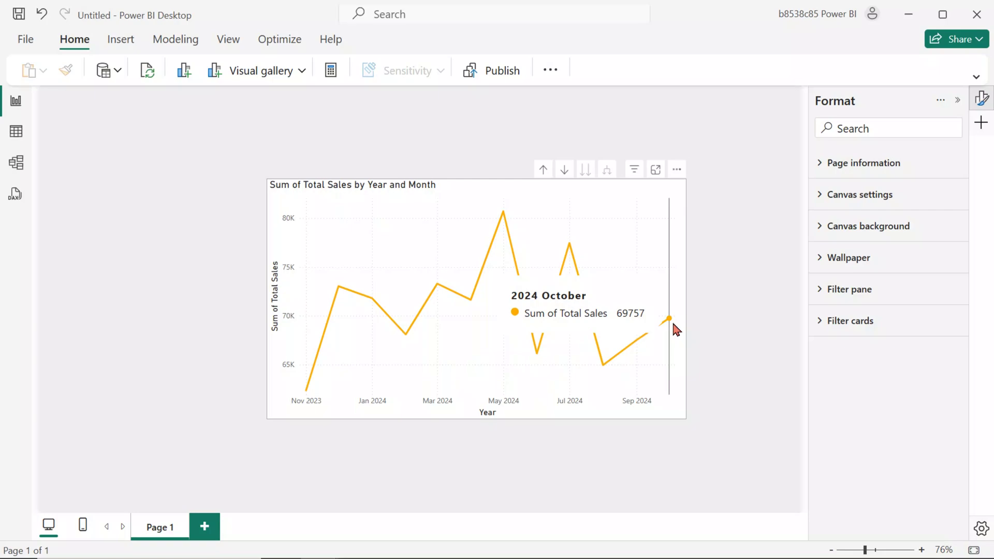
pyautogui.click(626, 331)
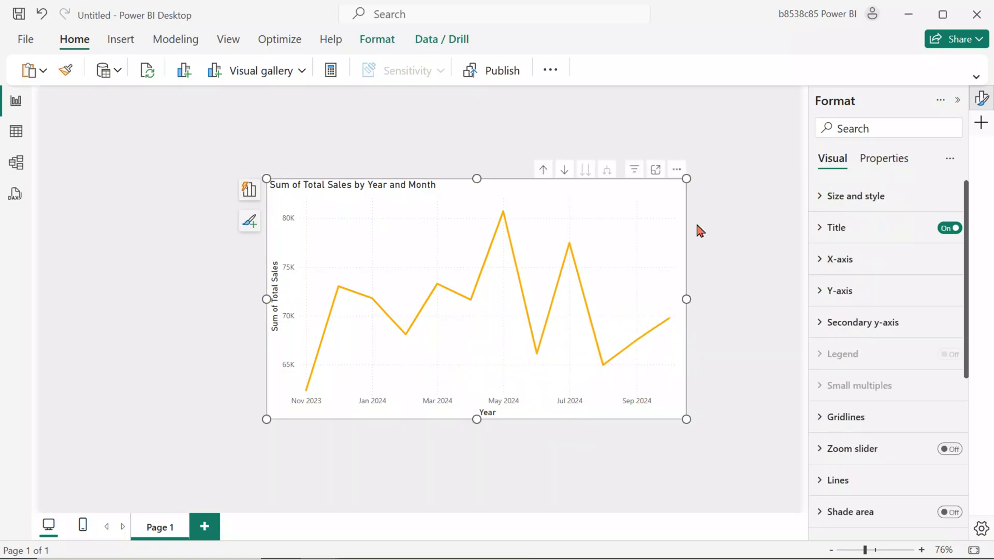
pyautogui.scroll(-3, 869, 313)
pyautogui.click(838, 325)
pyautogui.scroll(-5, 836, 323)
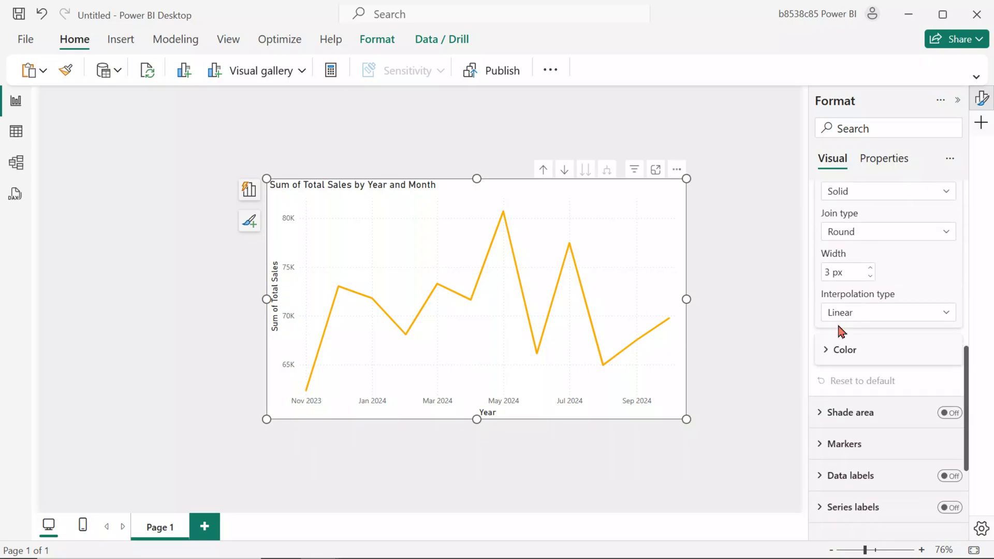
pyautogui.click(874, 315)
pyautogui.click(844, 352)
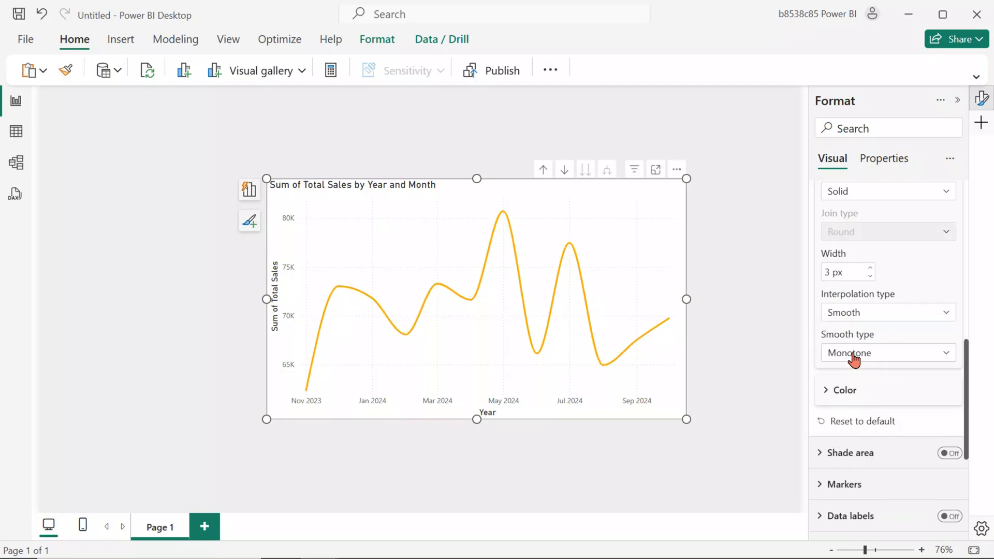
pyautogui.moveTo(686, 420); pyautogui.dragTo(653, 406)
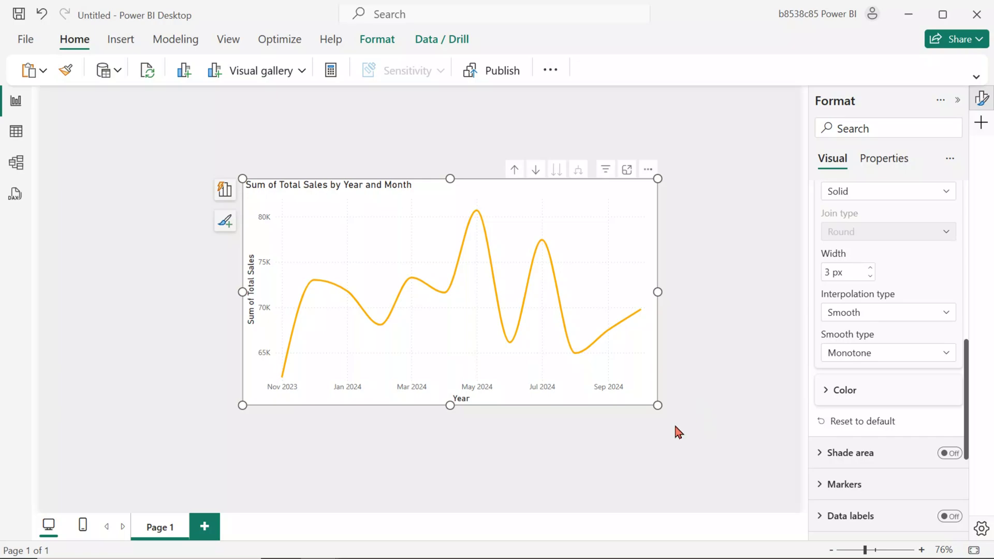
pyautogui.scroll(-5, 894, 362)
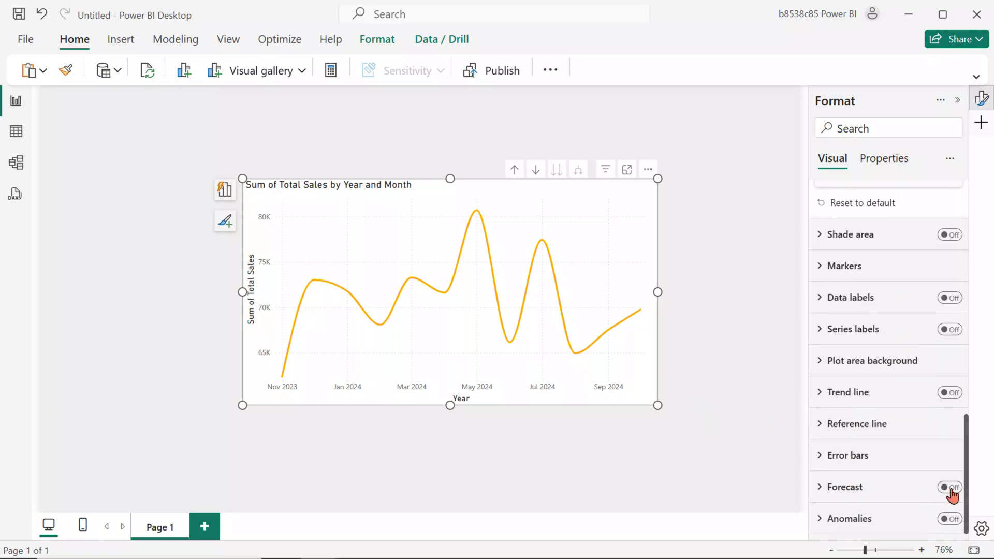
# Step: Turn Forecast on with Months as the unit and a forecast length of 6
pyautogui.click(949, 488)
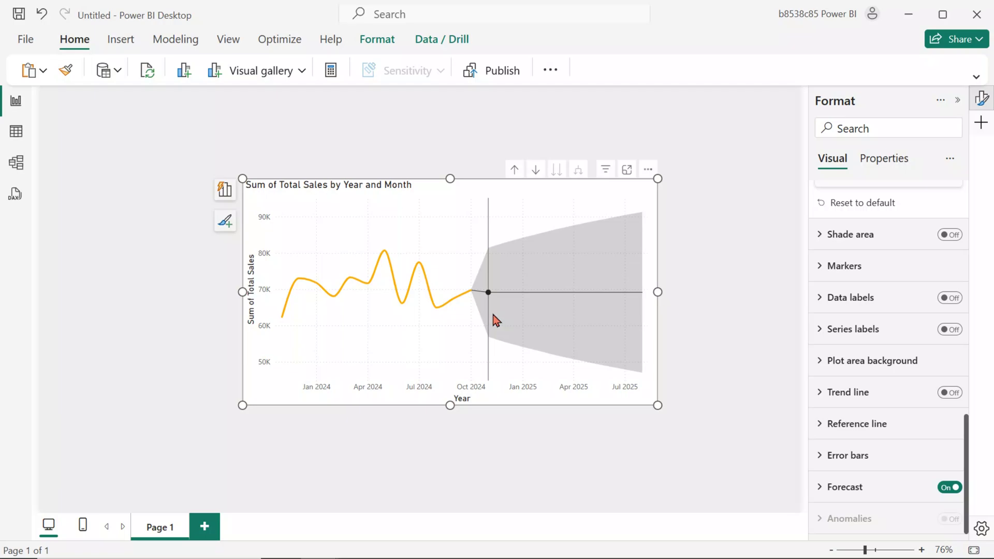
pyautogui.click(844, 487)
pyautogui.scroll(-5, 887, 328)
pyautogui.scroll(1, 965, 444)
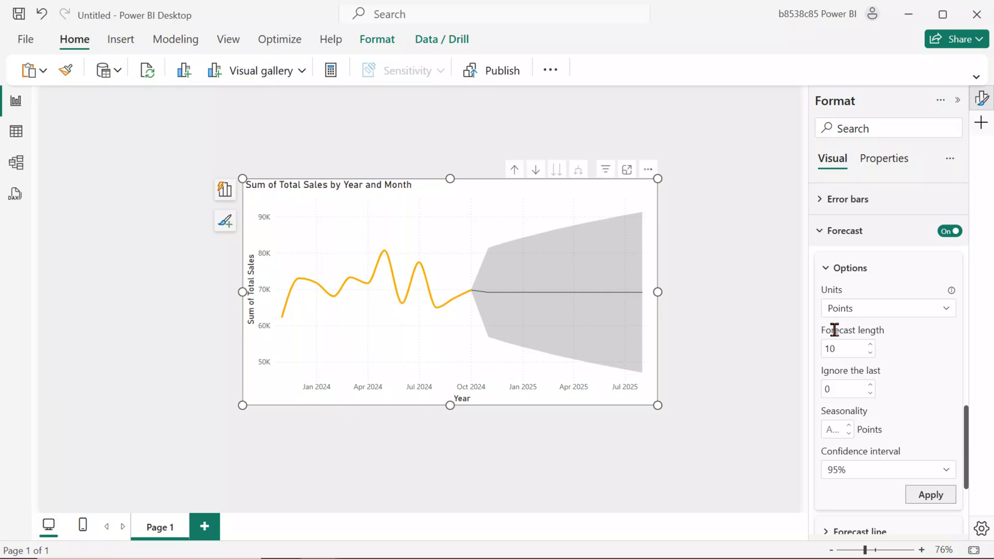
pyautogui.click(851, 314)
pyautogui.click(842, 365)
pyautogui.doubleClick(843, 350)
pyautogui.write('6')
pyautogui.click(885, 363)
pyautogui.moveTo(474, 300)
pyautogui.scroll(-3, 918, 355)
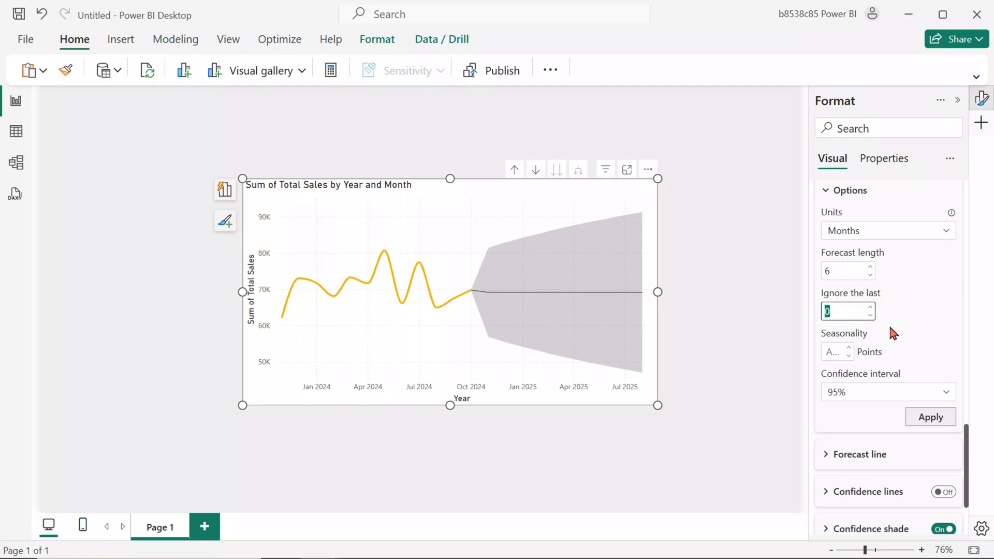
pyautogui.write('1')
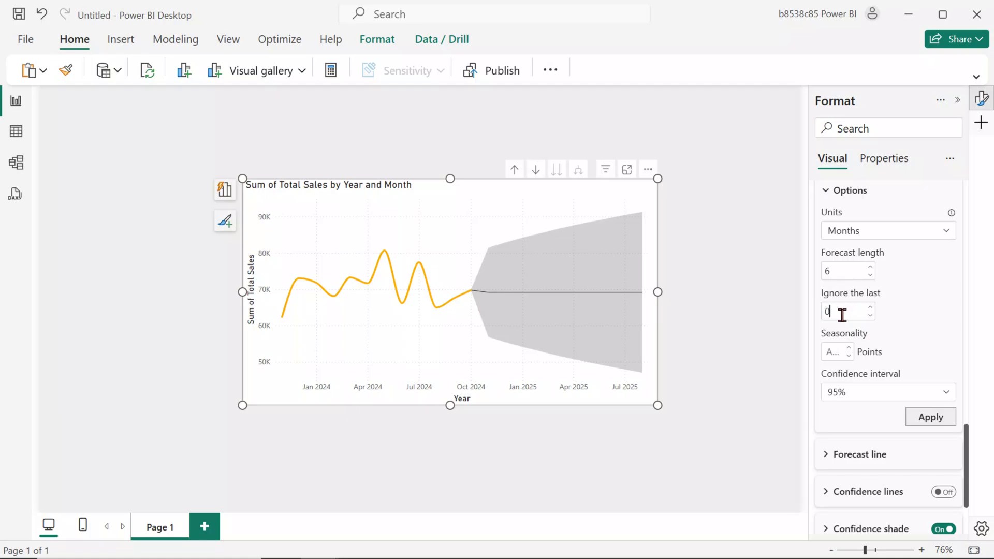
# Step: Leave Ignore the last at 0 and enter a seasonality of 4 points
pyautogui.click(842, 314)
pyautogui.click(895, 329)
pyautogui.scroll(-3, 895, 329)
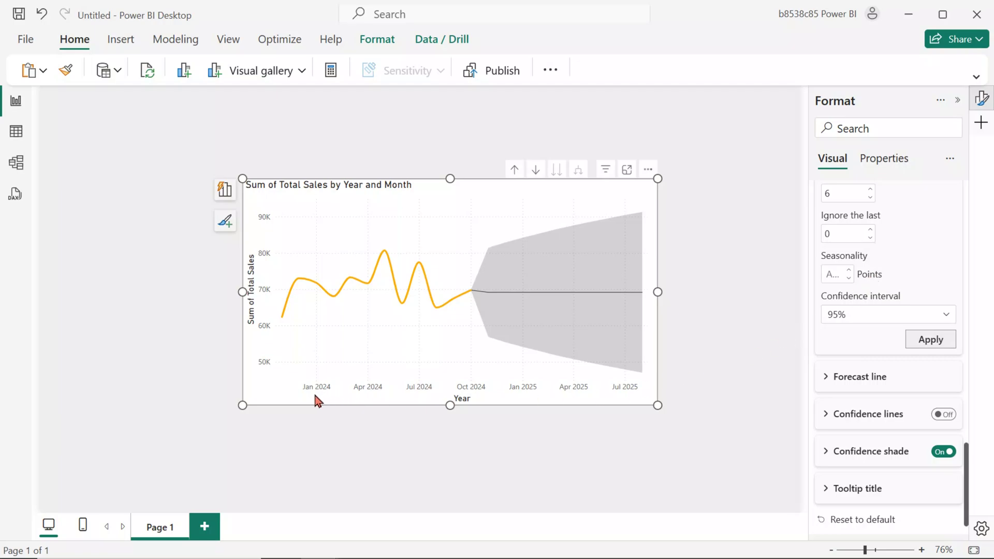
pyautogui.moveTo(284, 334)
pyautogui.click(836, 274)
pyautogui.write('4')
# Step: Choose a 90% confidence interval and apply the forecast settings
pyautogui.click(857, 321)
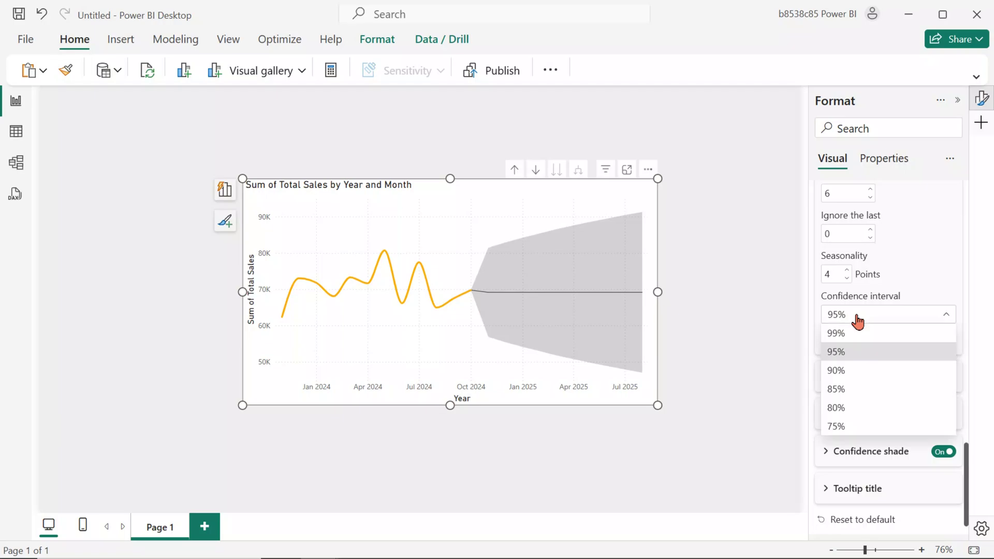
pyautogui.click(840, 376)
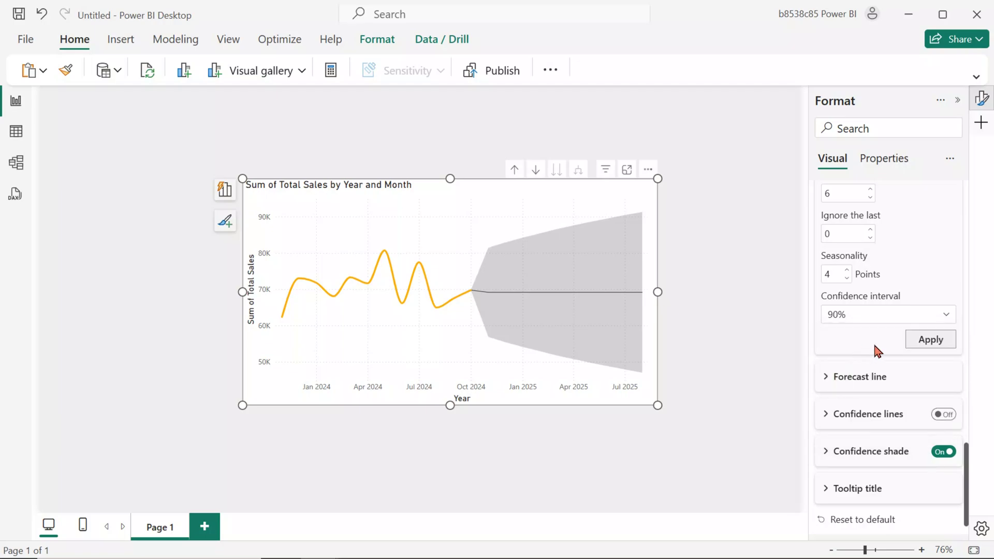
pyautogui.click(924, 345)
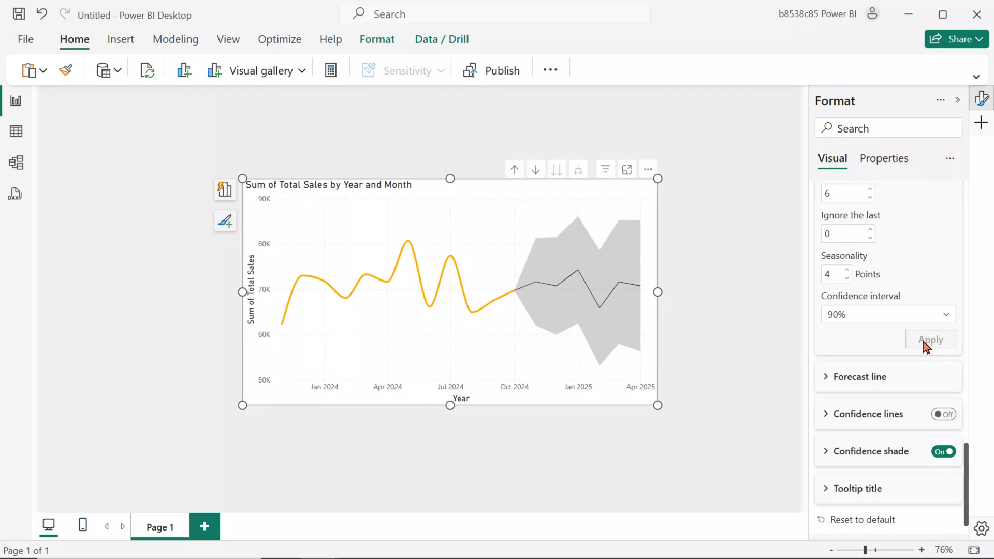
pyautogui.scroll(5, 963, 325)
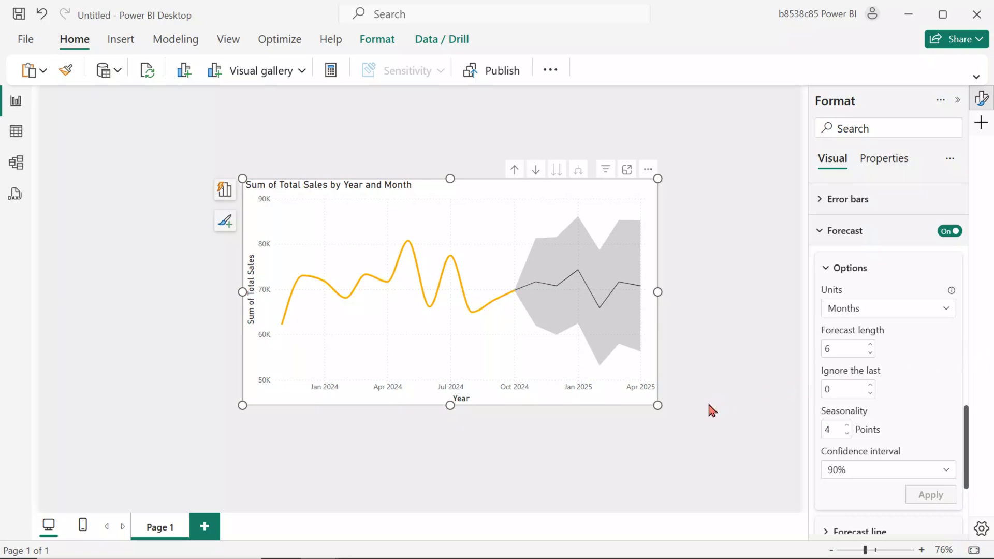
# Step: Make the forecast line crimson and have it match the series' smooth interpolation
pyautogui.scroll(10, 863, 291)
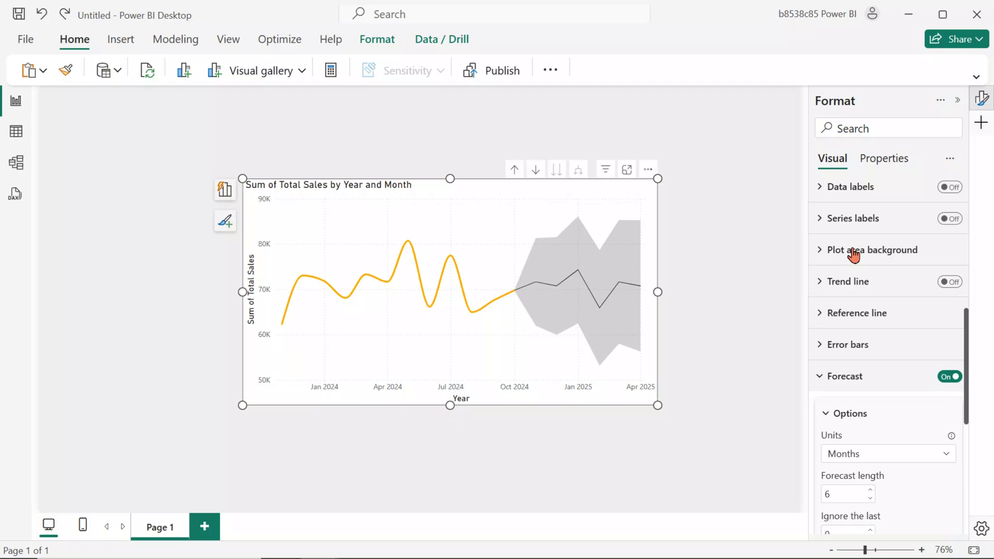
pyautogui.scroll(-3, 853, 255)
pyautogui.click(851, 241)
pyautogui.click(859, 353)
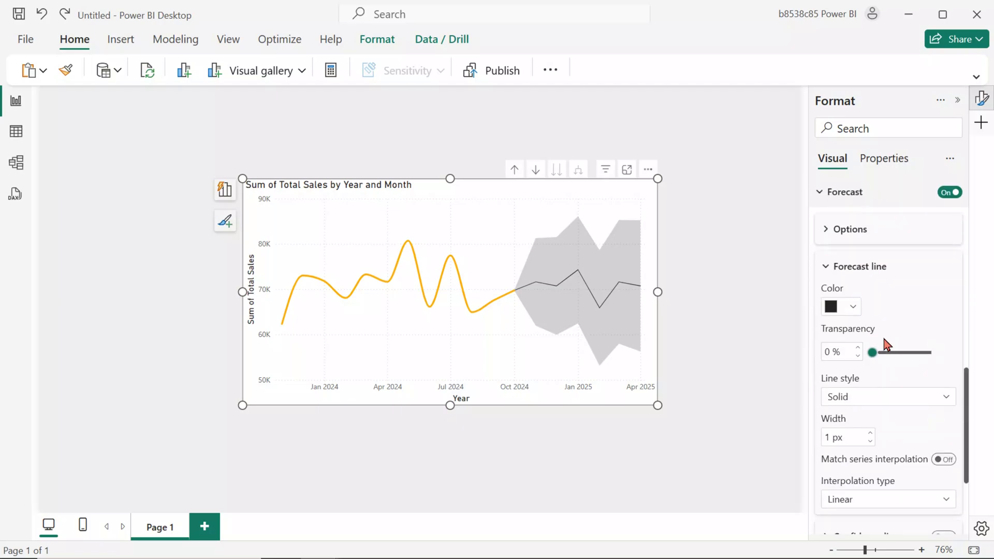
pyautogui.scroll(-2, 854, 238)
pyautogui.click(849, 230)
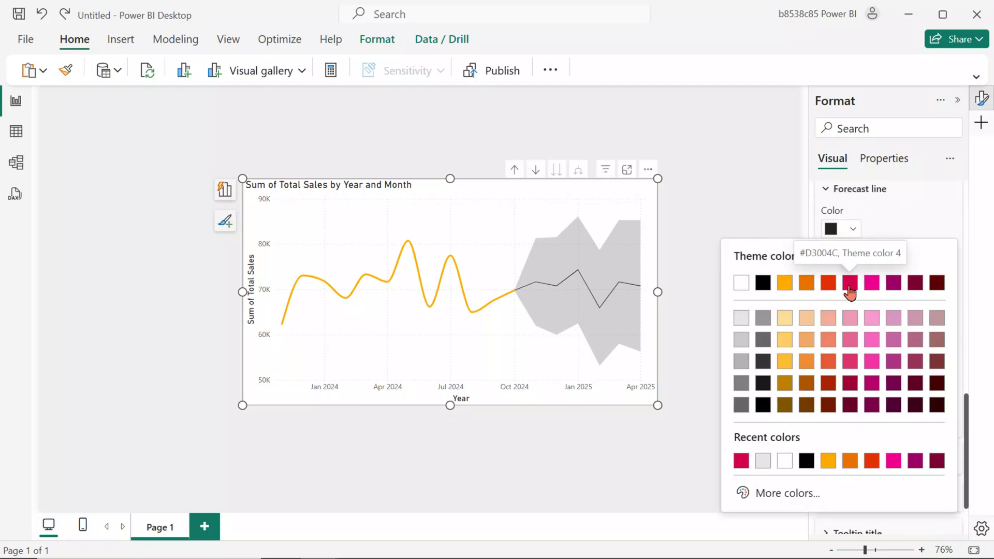
pyautogui.click(849, 284)
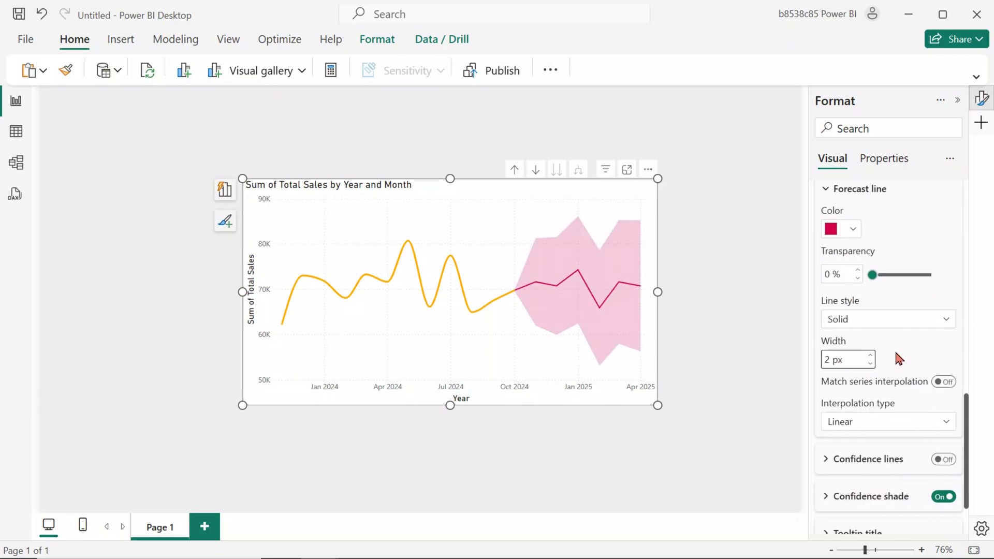
pyautogui.scroll(-2, 890, 341)
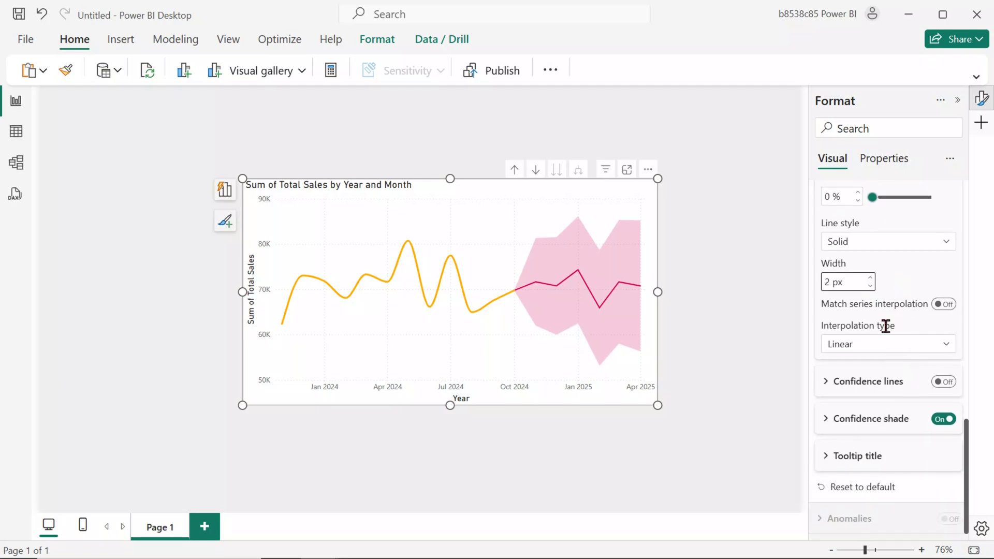
pyautogui.click(943, 305)
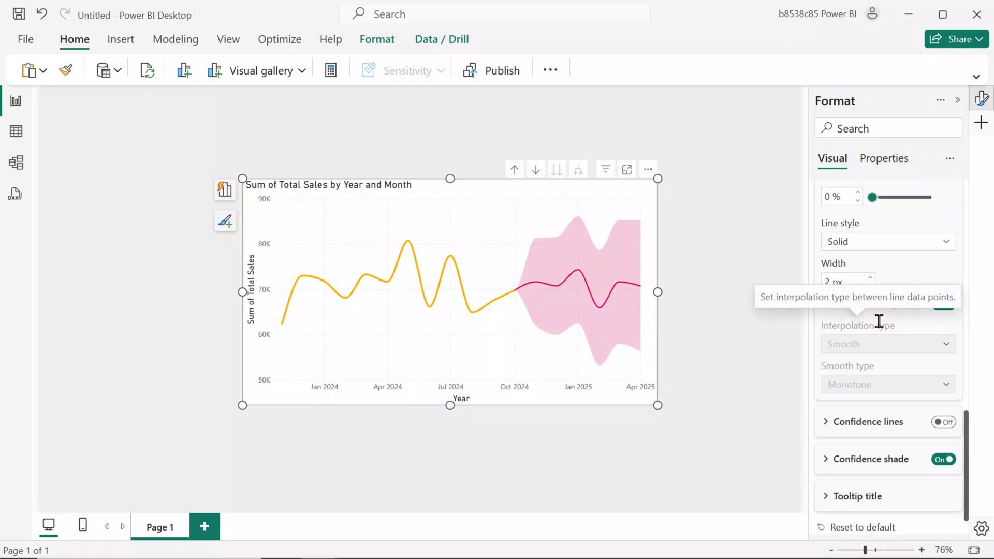
# Step: Set the confidence shade transparency to about 80% and deselect the chart
pyautogui.scroll(-2, 902, 332)
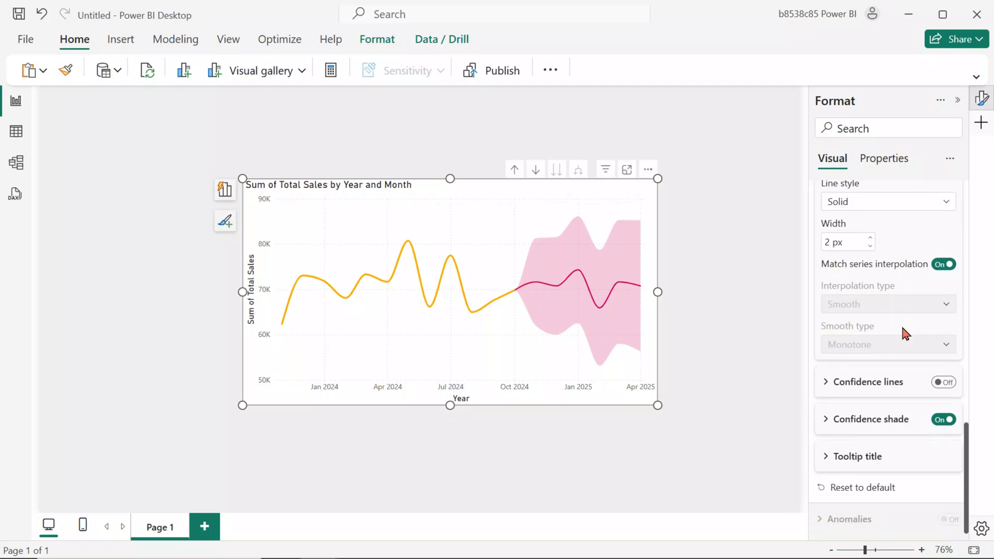
pyautogui.click(825, 419)
pyautogui.moveTo(919, 415)
pyautogui.mouseDown()
pyautogui.moveTo(893, 415)
pyautogui.moveTo(920, 417)
pyautogui.mouseUp()
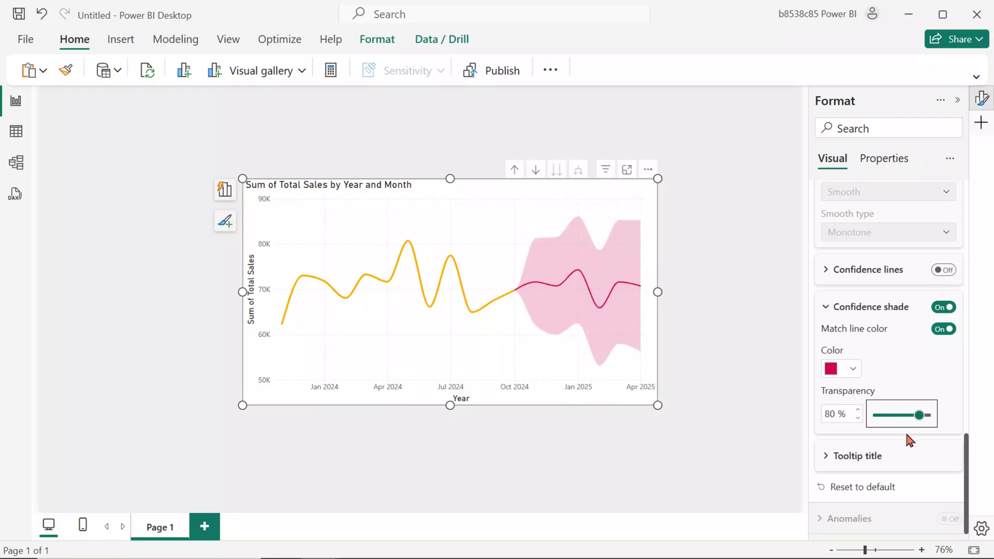
pyautogui.click(717, 380)
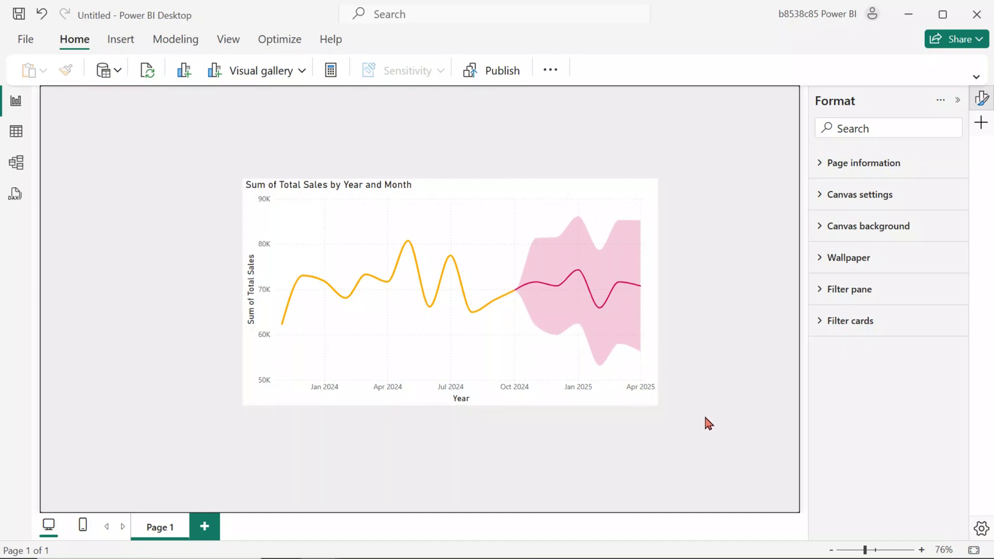
# Step: Extend the date slicer's end date from 5/19/2024 out to 7/17/2024
pyautogui.moveTo(618, 337)
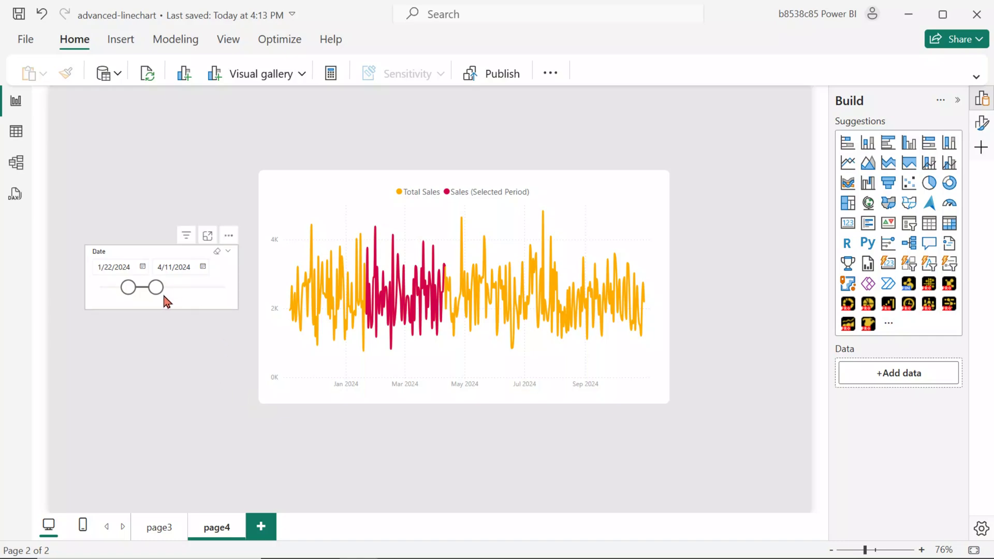
pyautogui.moveTo(156, 287); pyautogui.dragTo(188, 295)
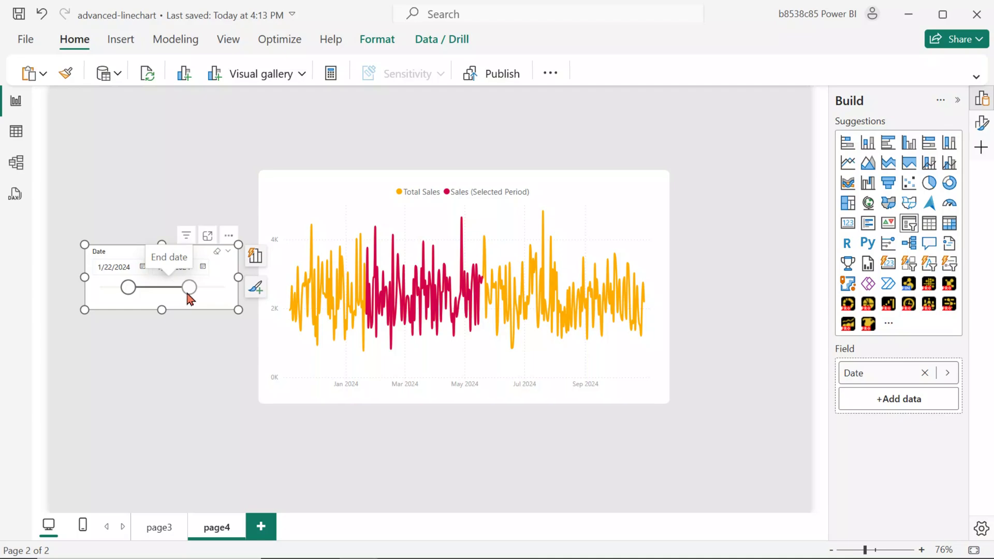
pyautogui.click(716, 422)
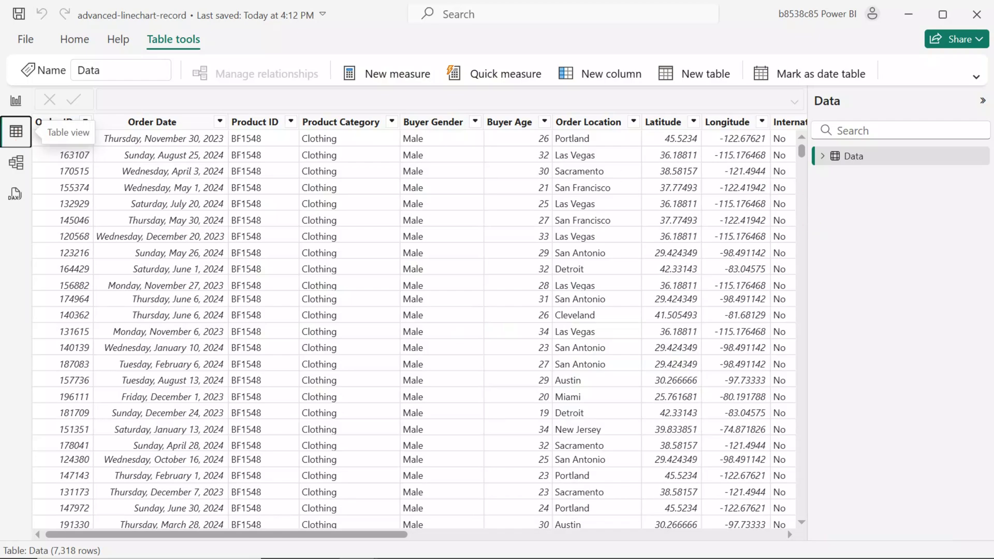
# Step: In Notepad, review the DateTable CALENDAR formula over Order Date's MIN and MAX, then copy it
pyautogui.hotkey('alt', 'Tab')
pyautogui.click(513, 298)
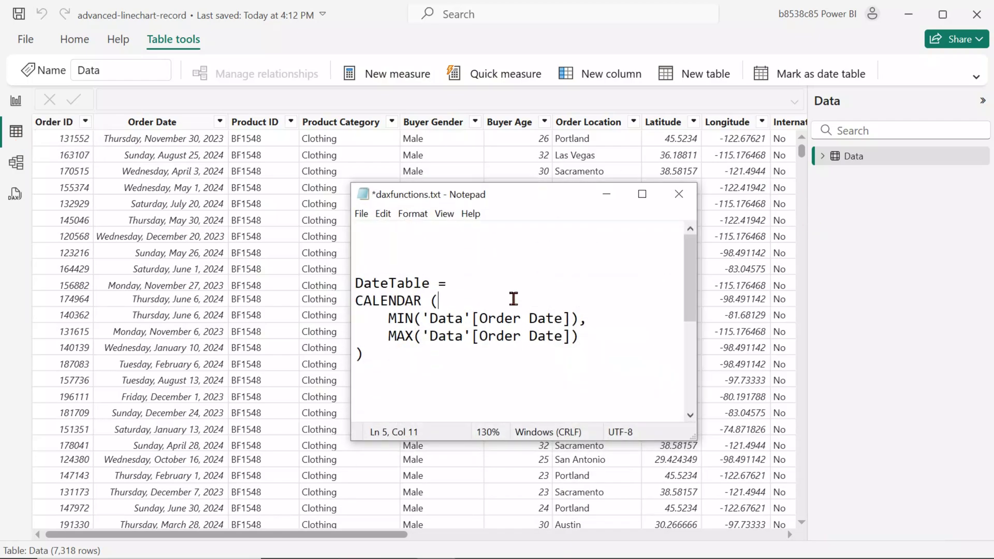
pyautogui.press('Up')
pyautogui.press('Home')
pyautogui.hotkey('shift', 'Right')
pyautogui.hotkey('shift', 'Right')
pyautogui.hotkey('shift', 'Right')
pyautogui.hotkey('shift', 'Right')
pyautogui.hotkey('shift', 'Right')
pyautogui.hotkey('shift', 'Right')
pyautogui.hotkey('shift', 'Right')
pyautogui.hotkey('shift', 'Right')
pyautogui.hotkey('shift', 'Right')
pyautogui.click(396, 366)
pyautogui.moveTo(391, 318); pyautogui.dragTo(570, 321)
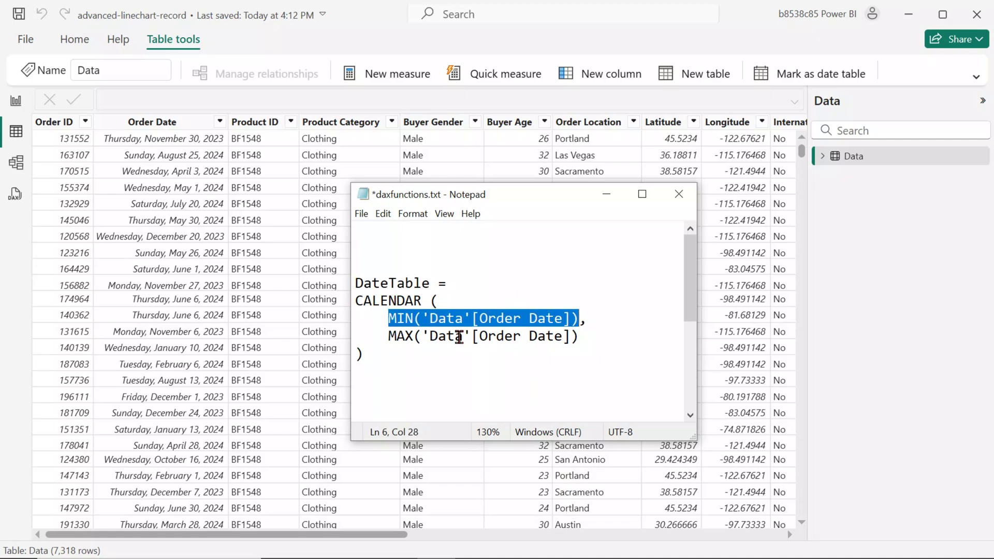
pyautogui.moveTo(388, 336); pyautogui.dragTo(572, 337)
pyautogui.click(394, 355)
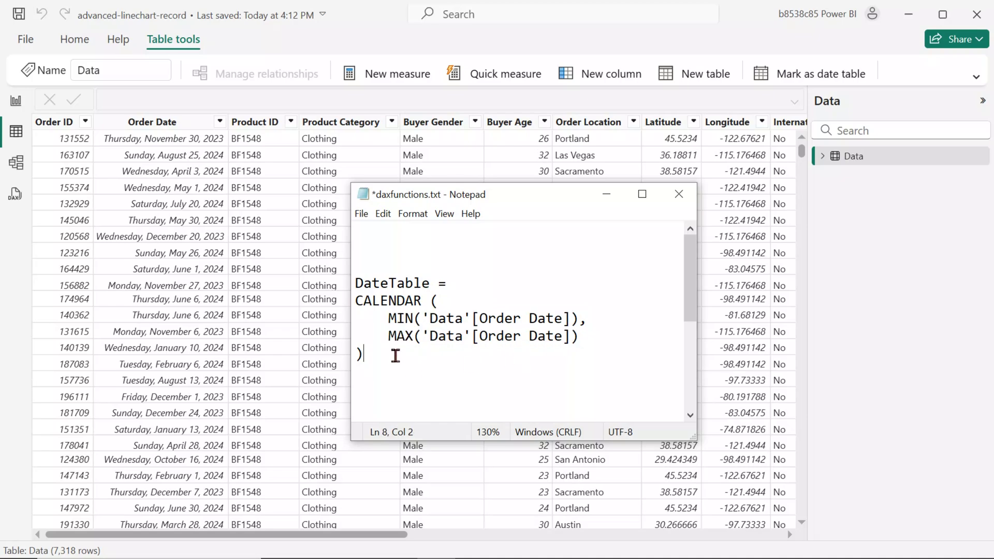
pyautogui.hotkey('ctrl', 'a')
pyautogui.rightClick(390, 231)
pyautogui.click(437, 337)
# Step: Create a new calculated table from the pasted DateTable formula and view its Date column
pyautogui.click(474, 175)
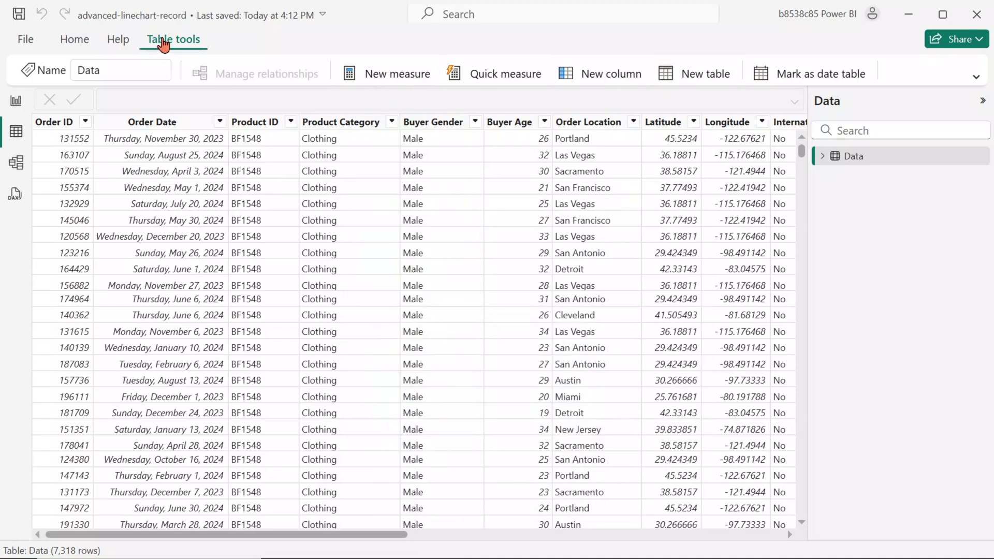
pyautogui.click(690, 79)
pyautogui.click(247, 100)
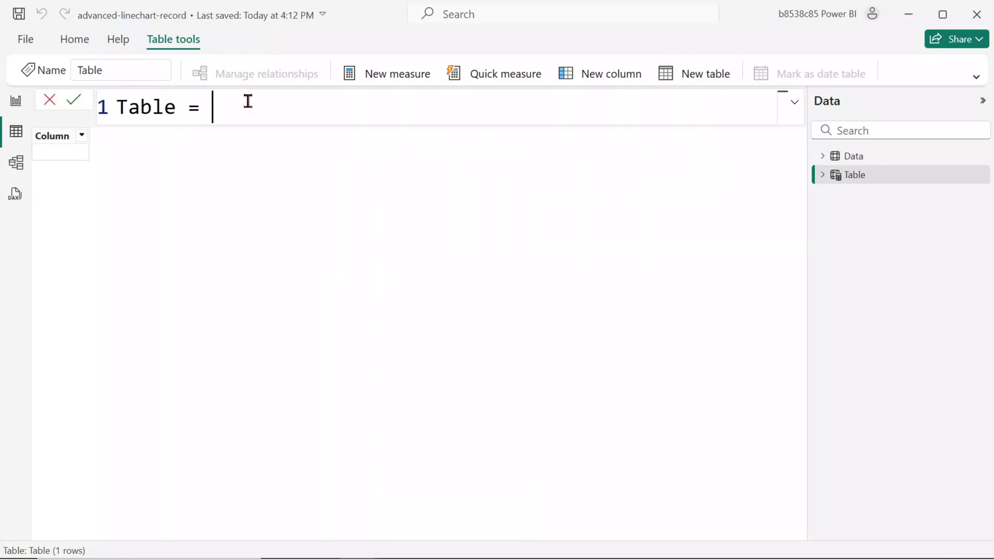
pyautogui.hotkey('ctrl', 'a')
pyautogui.hotkey('ctrl', 'v')
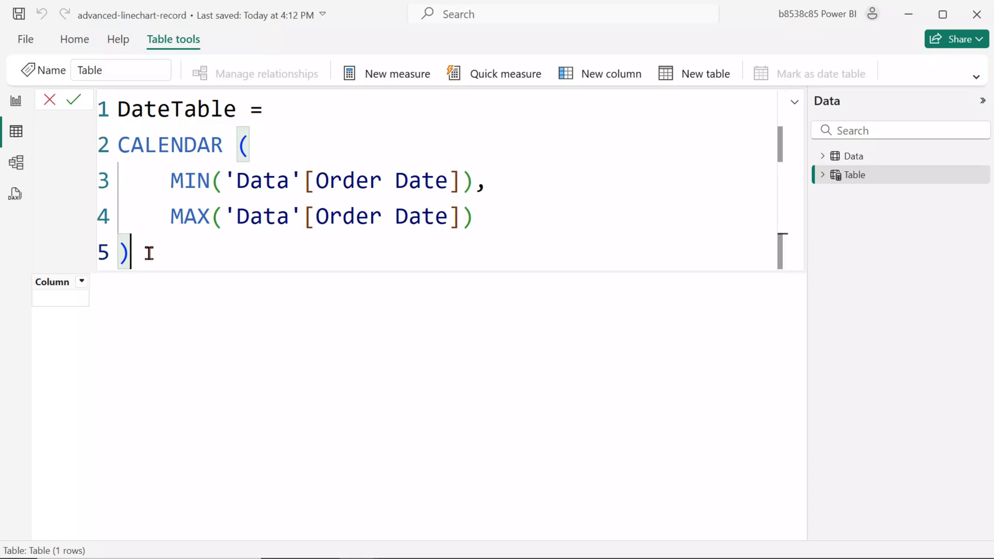
pyautogui.doubleClick(146, 114)
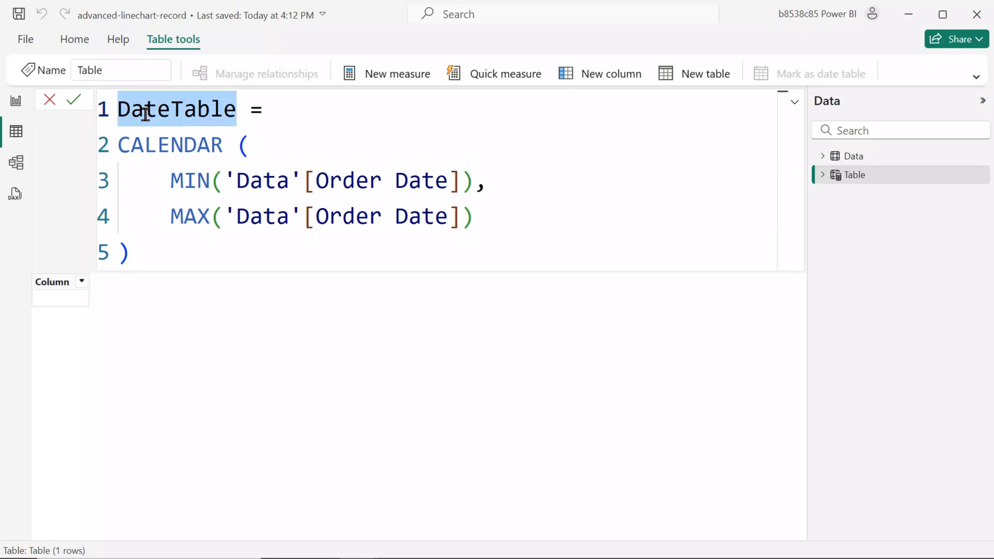
pyautogui.click(155, 196)
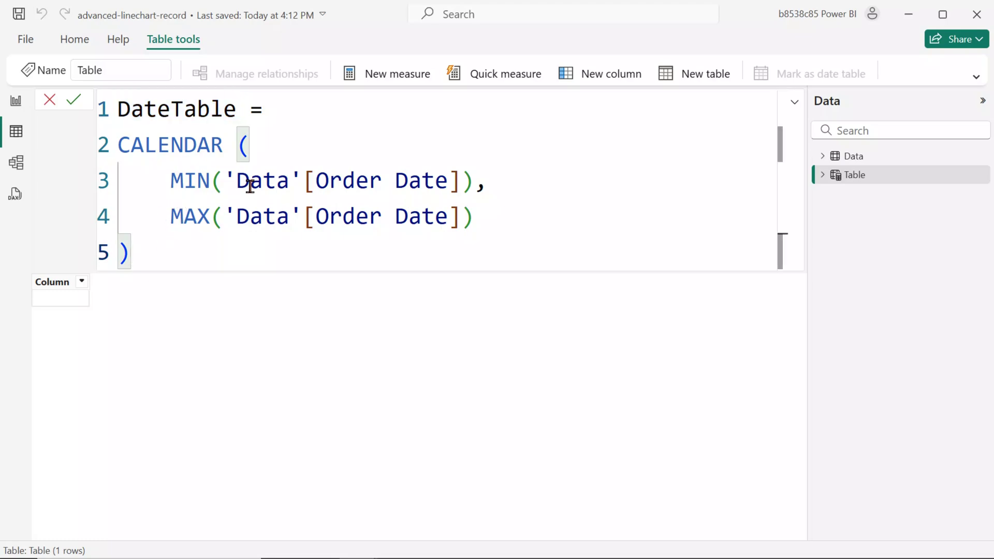
pyautogui.press('Return')
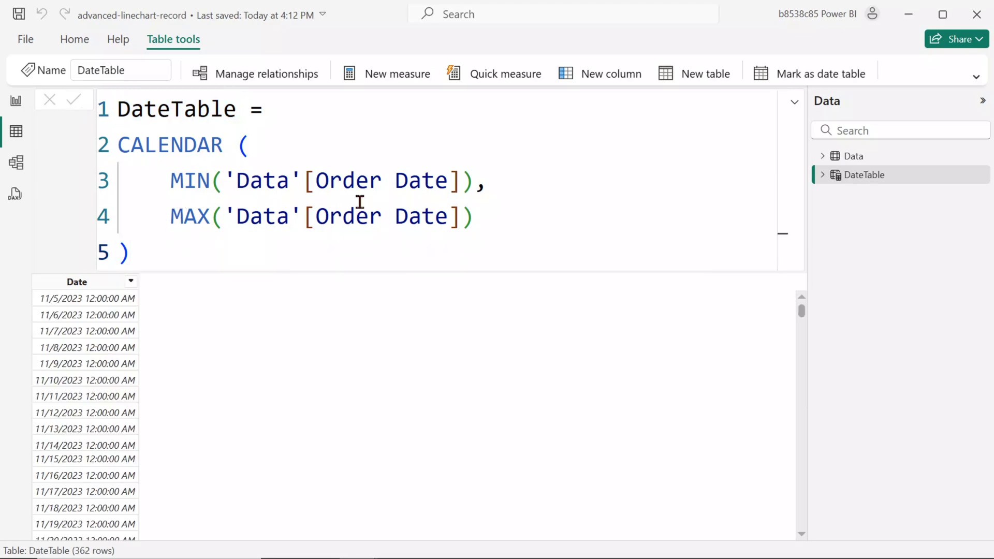
pyautogui.click(850, 181)
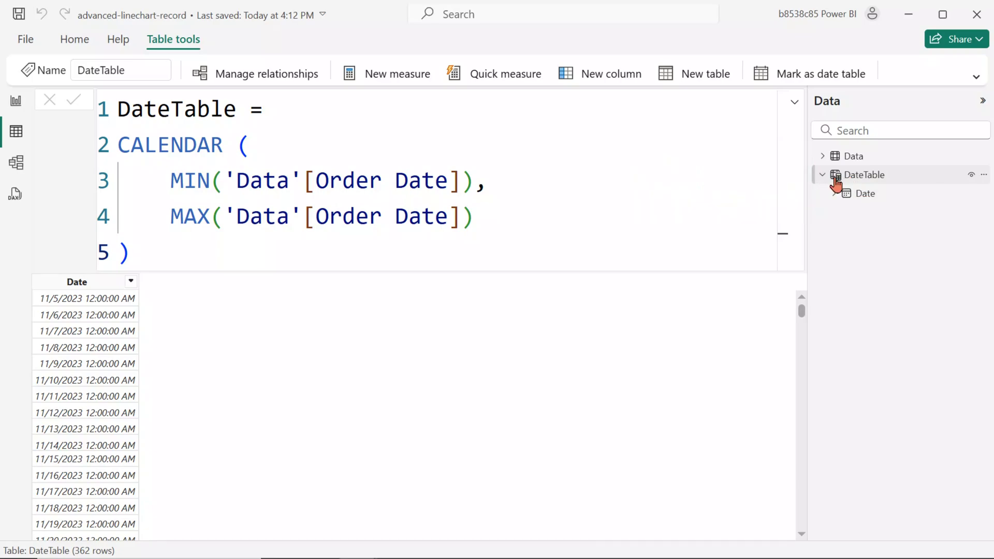
pyautogui.click(854, 193)
pyautogui.click(794, 103)
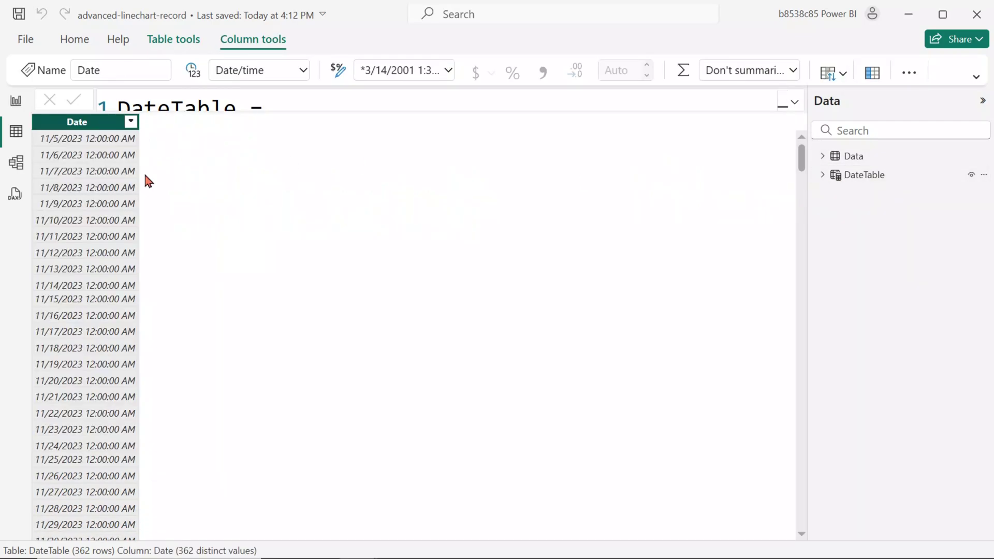
# Step: Copy the ActualSales formula from the Notepad notes
pyautogui.hotkey('alt', 'Tab')
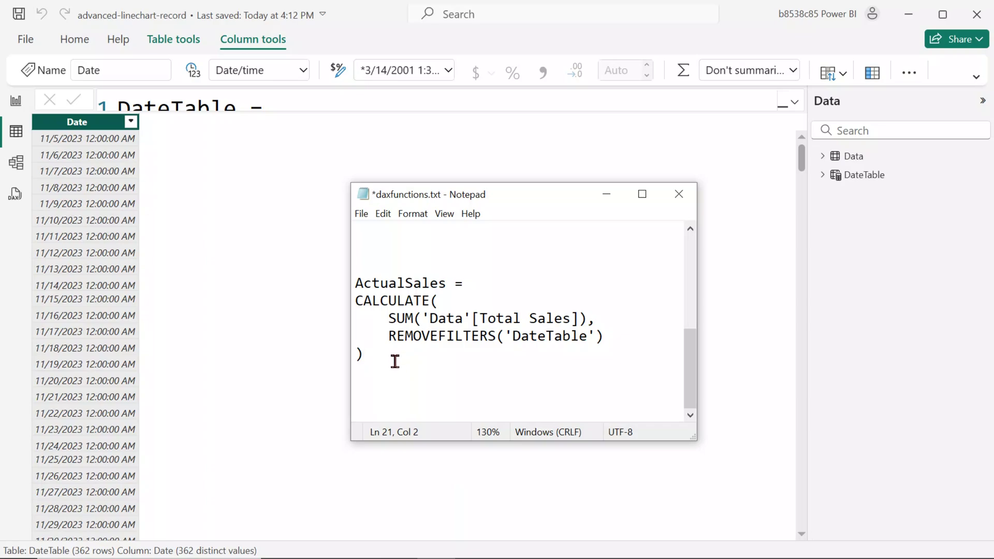
pyautogui.moveTo(395, 361); pyautogui.dragTo(344, 290)
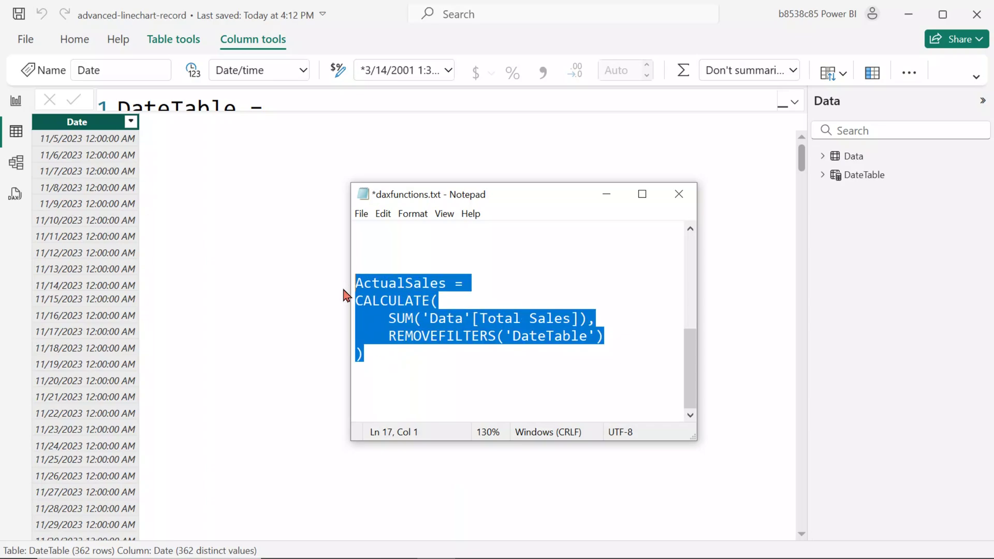
pyautogui.click(387, 357)
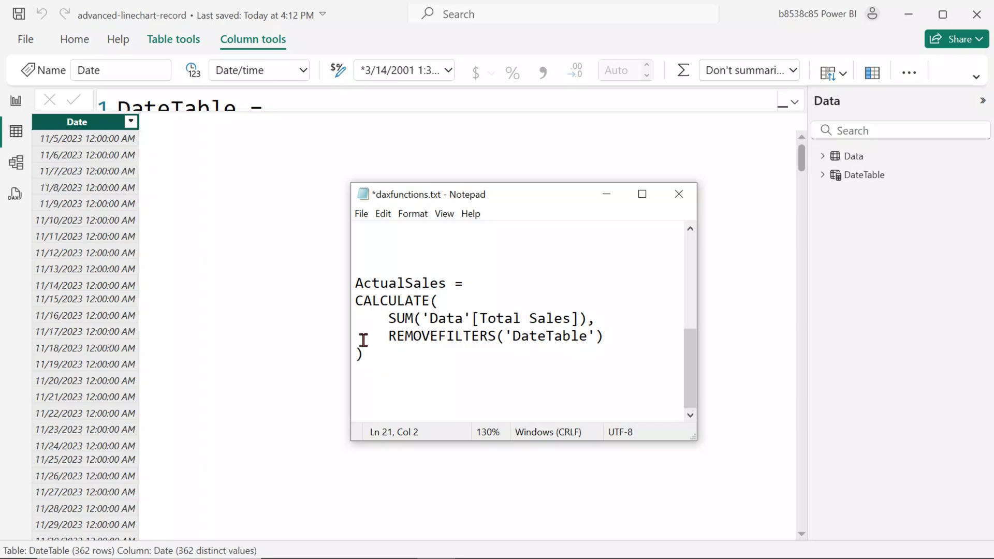
pyautogui.keyDown('shift'); pyautogui.click(354, 283); pyautogui.keyUp('shift')
pyautogui.rightClick(383, 312)
pyautogui.click(406, 335)
pyautogui.click(608, 197)
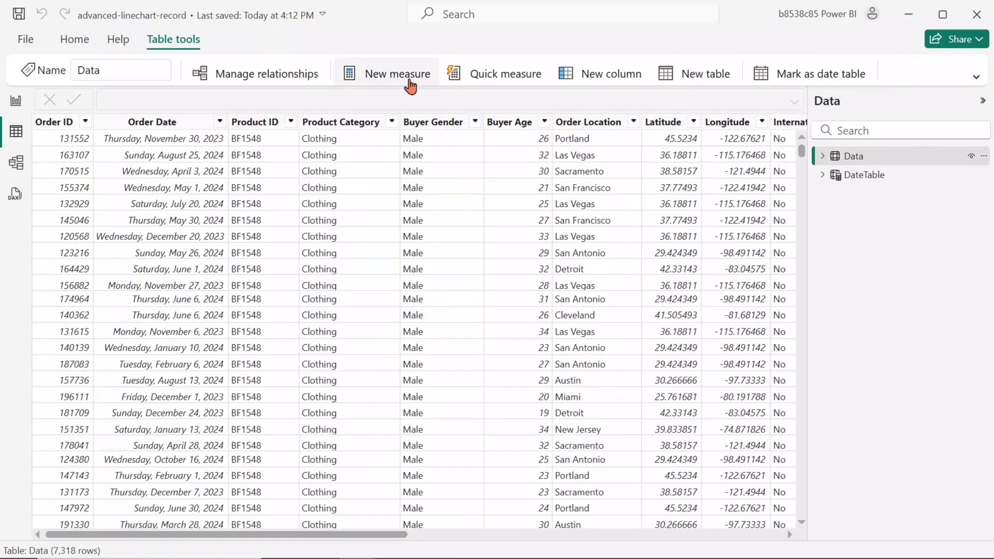
# Step: Create the ActualSales measure: CALCULATE SUM of Total Sales with REMOVEFILTERS on DateTable
pyautogui.click(409, 74)
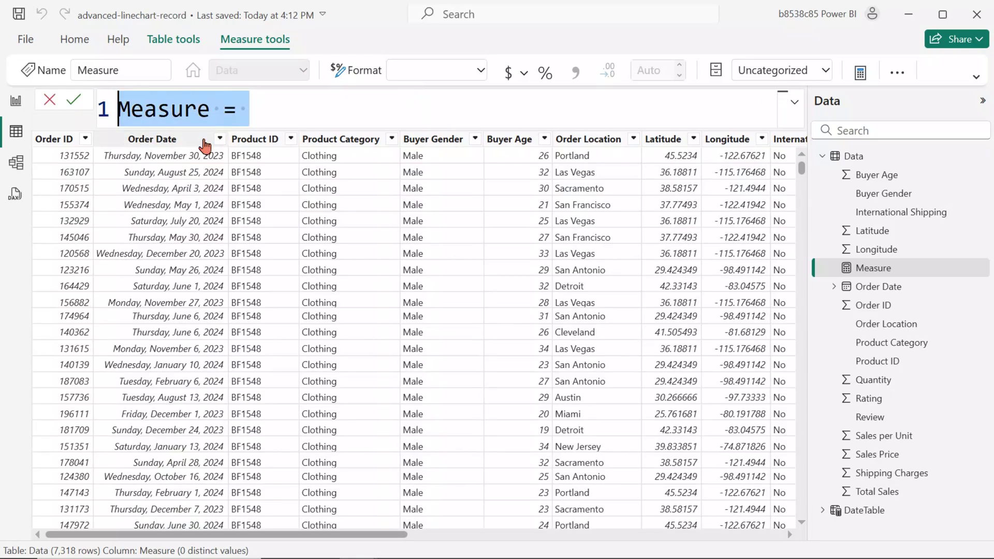
pyautogui.hotkey('ctrl', 'v')
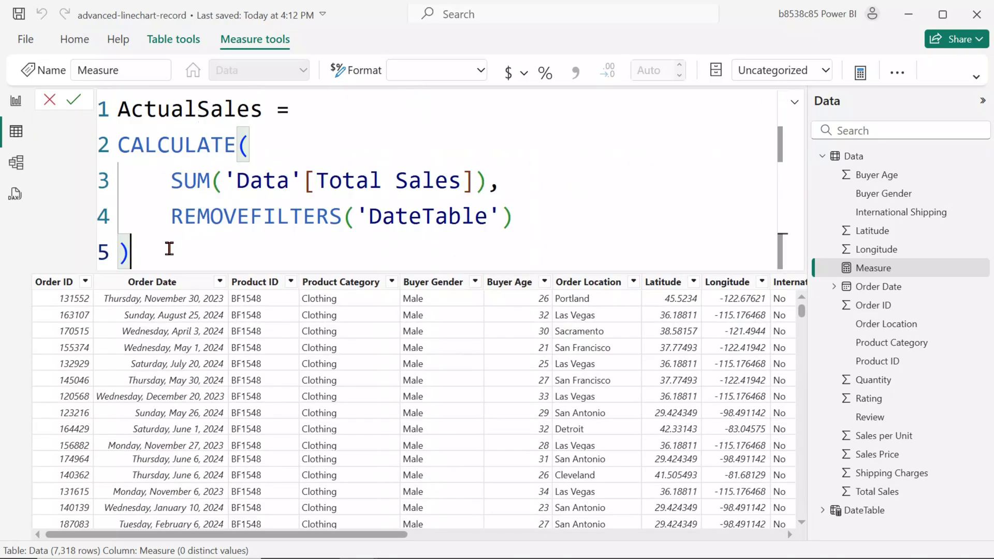
pyautogui.moveTo(169, 183); pyautogui.dragTo(496, 183)
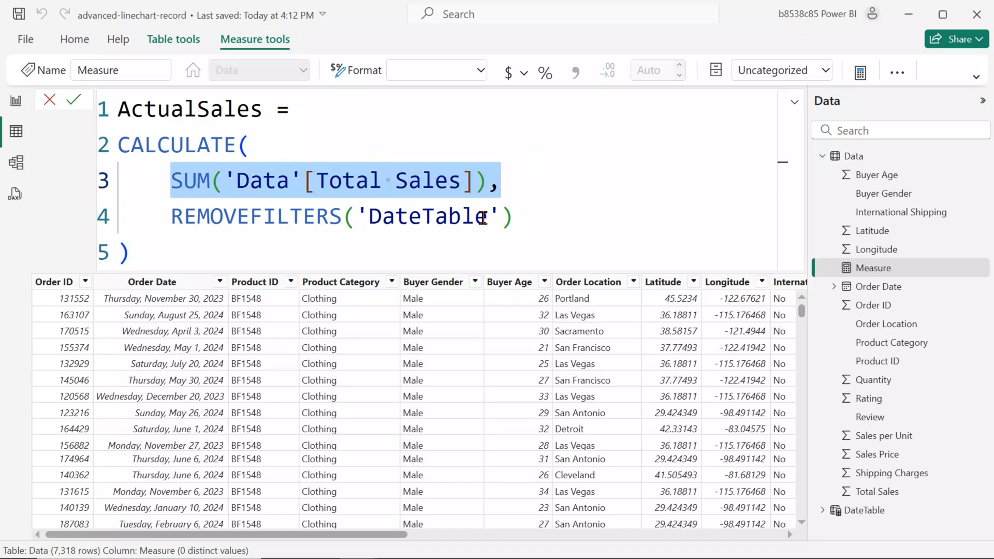
pyautogui.moveTo(176, 218); pyautogui.dragTo(509, 216)
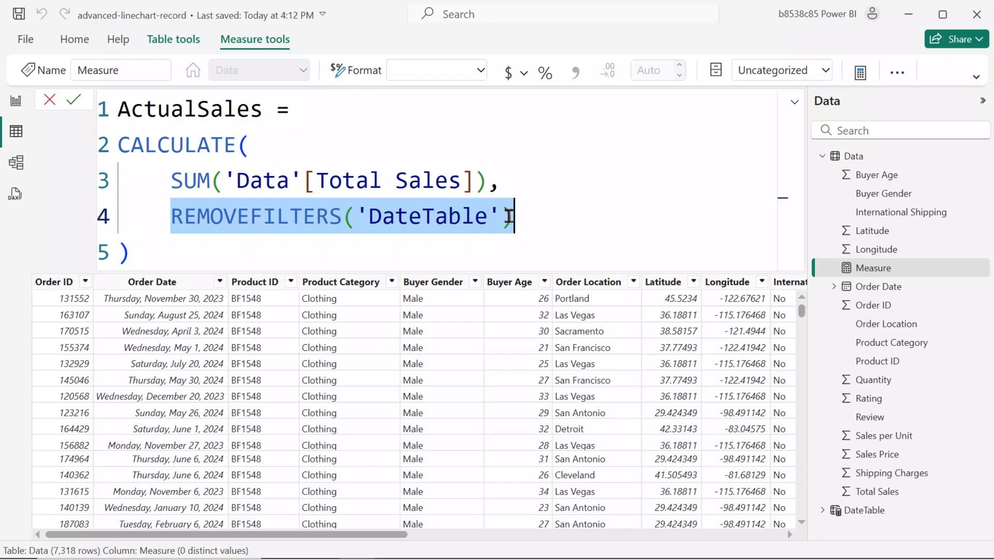
pyautogui.click(195, 253)
pyautogui.press('Return')
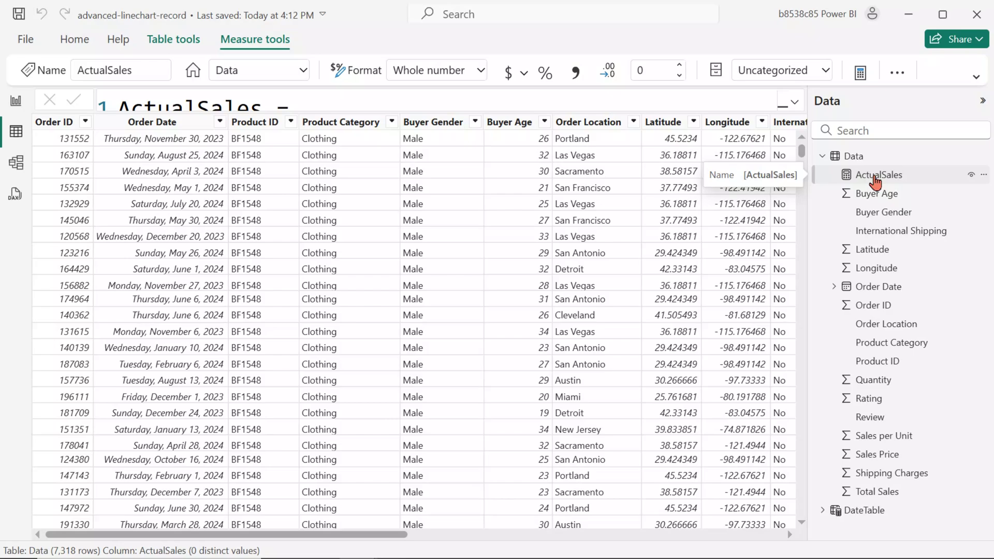
pyautogui.click(876, 179)
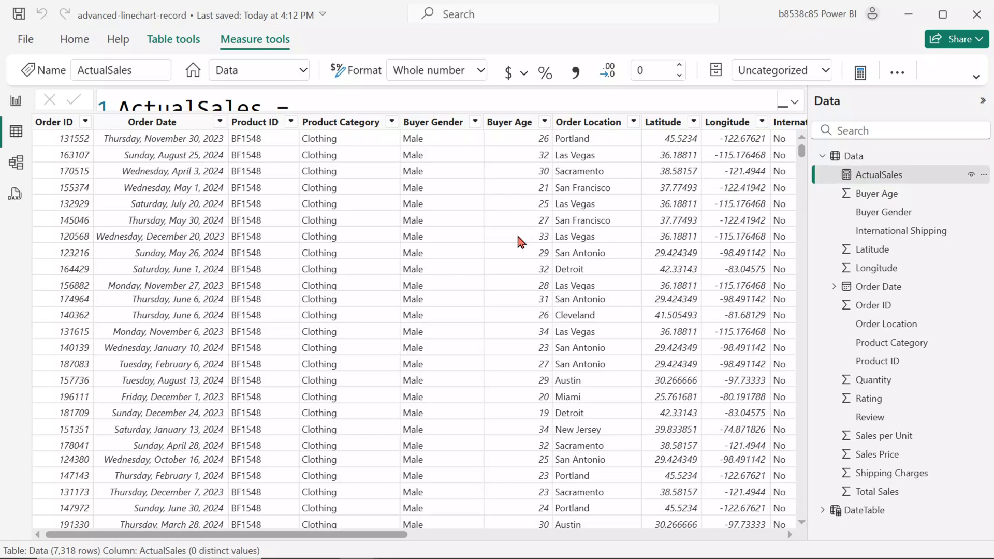
# Step: In Model view, link DateTable's Date to Data's Order Date, then go to report page 2
pyautogui.click(17, 165)
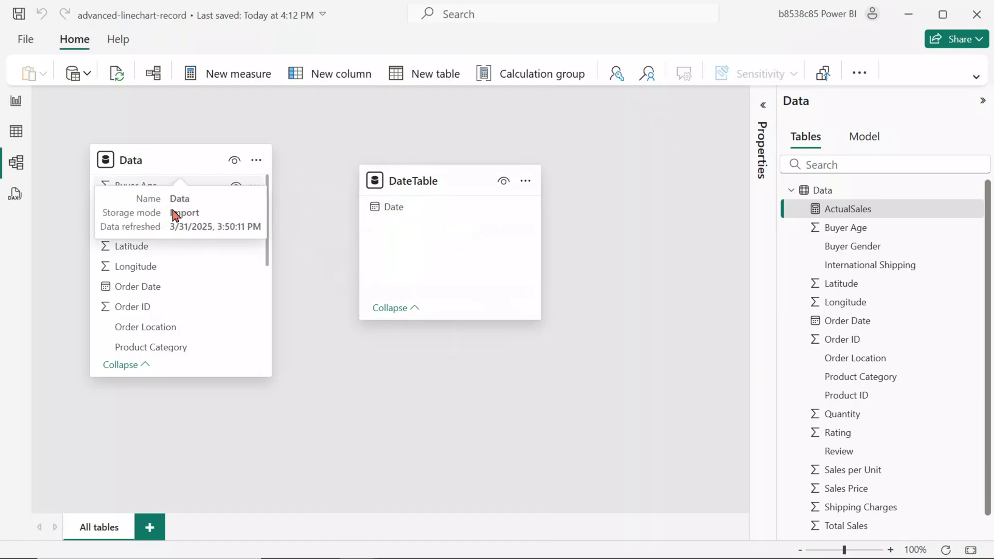
pyautogui.moveTo(390, 212); pyautogui.dragTo(153, 287)
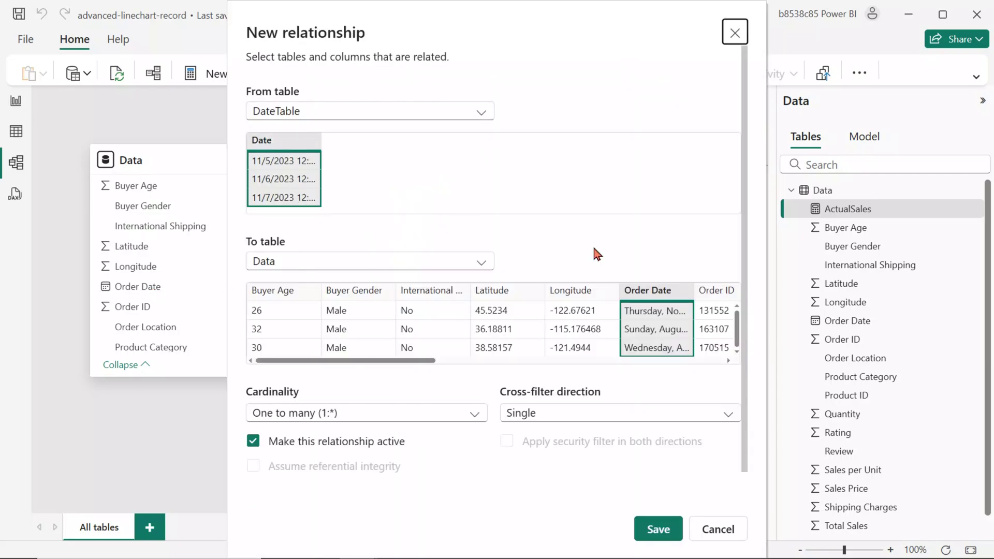
pyautogui.click(657, 531)
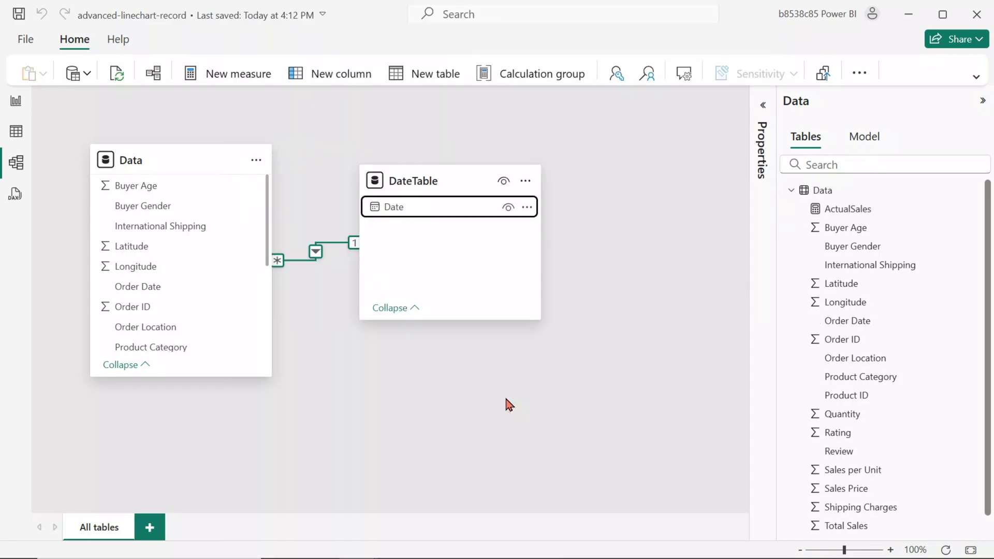
pyautogui.click(16, 100)
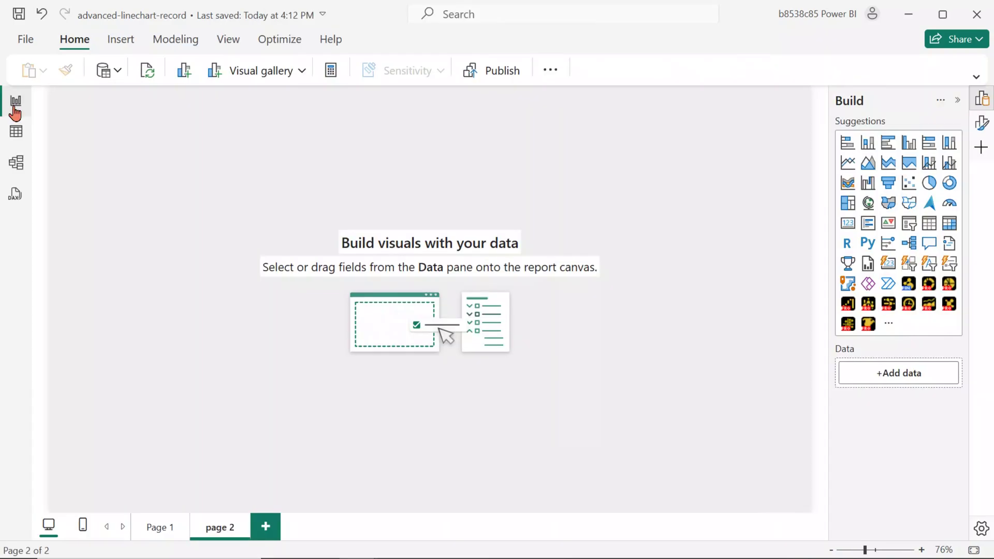
# Step: Insert a line chart with Order Date on the X-axis and ActualSales and Total Sales on the Y-axis
pyautogui.click(269, 77)
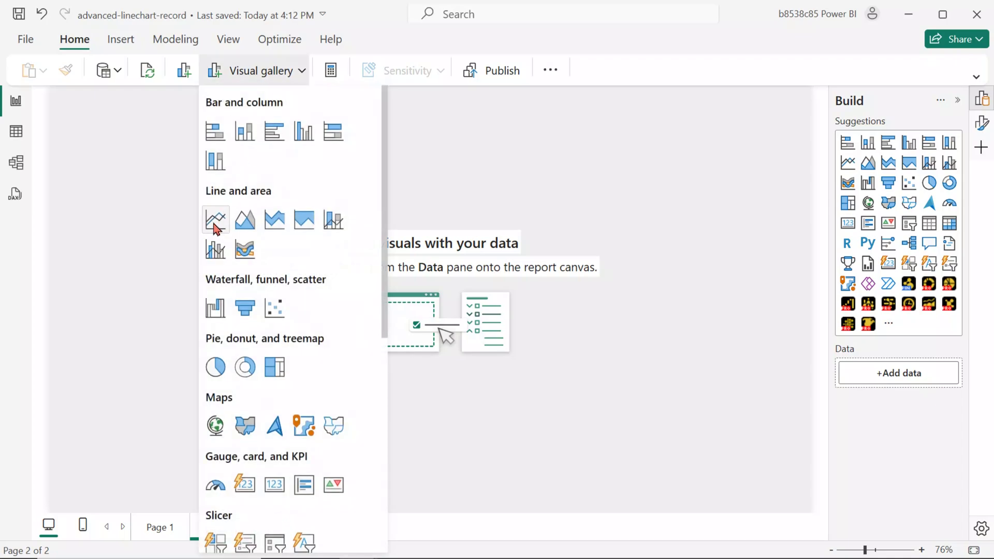
pyautogui.click(215, 220)
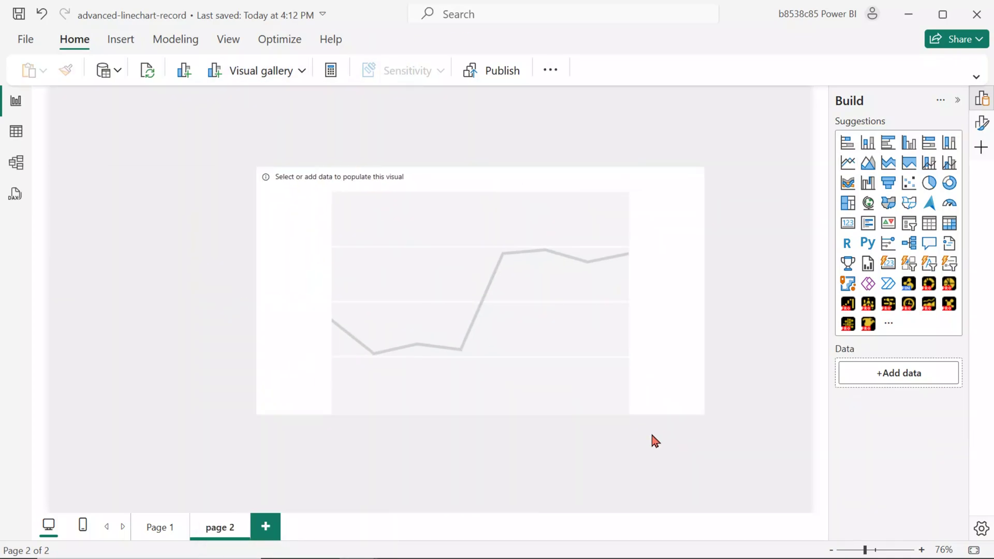
pyautogui.click(169, 303)
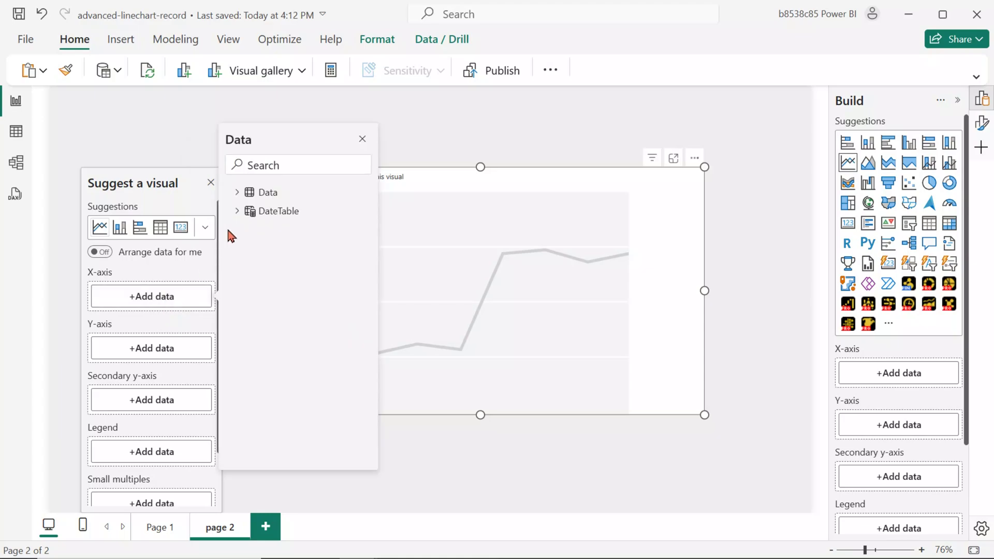
pyautogui.click(238, 201)
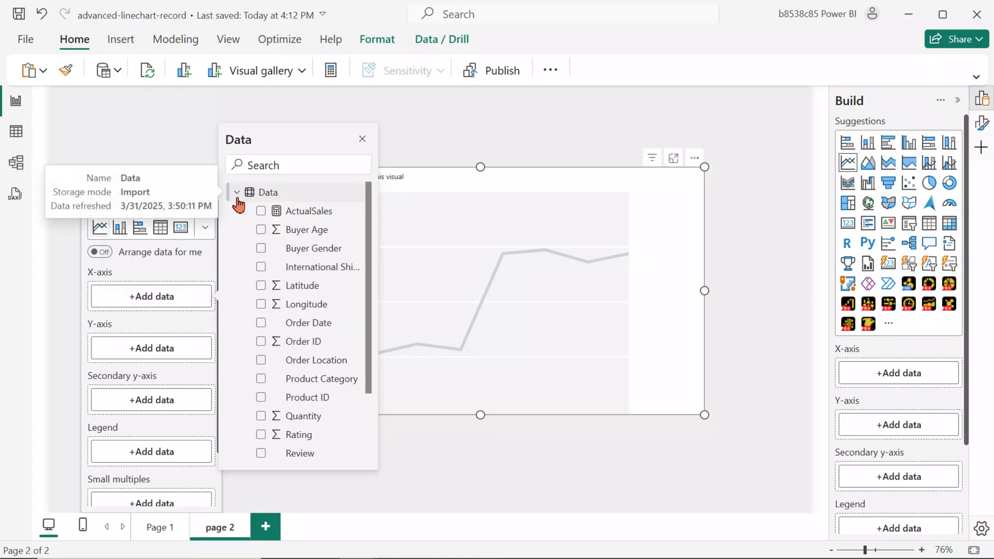
pyautogui.click(297, 326)
pyautogui.scroll(-3, 189, 304)
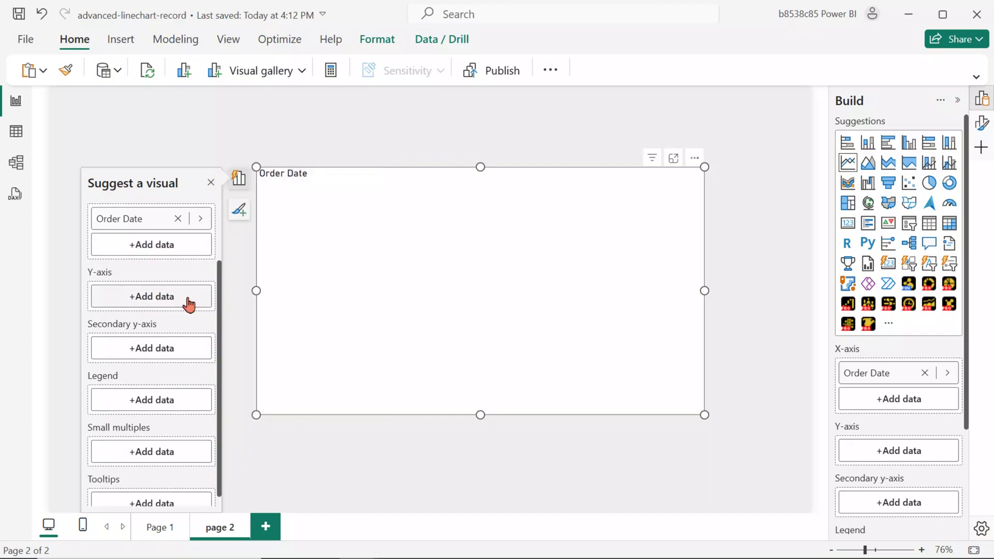
pyautogui.click(154, 305)
pyautogui.click(241, 199)
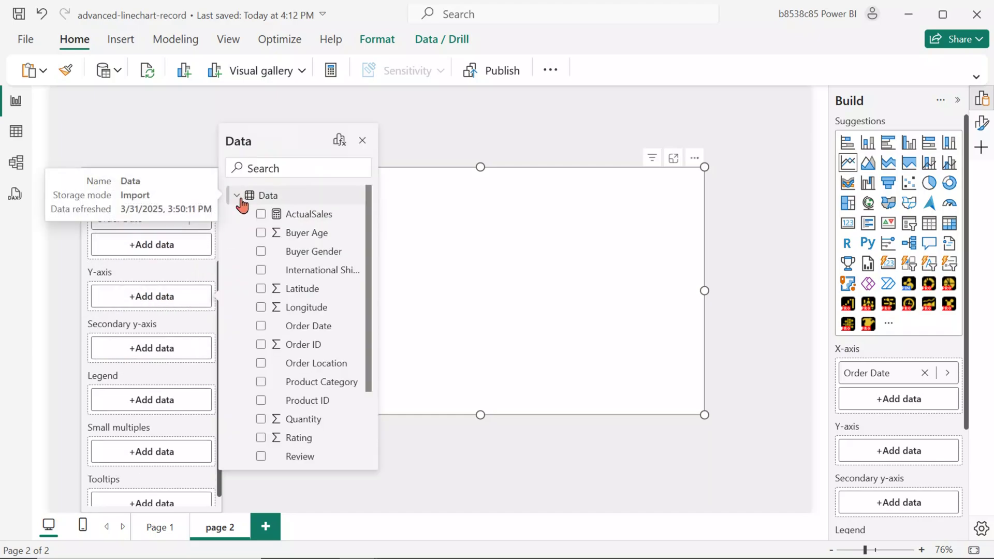
pyautogui.click(282, 215)
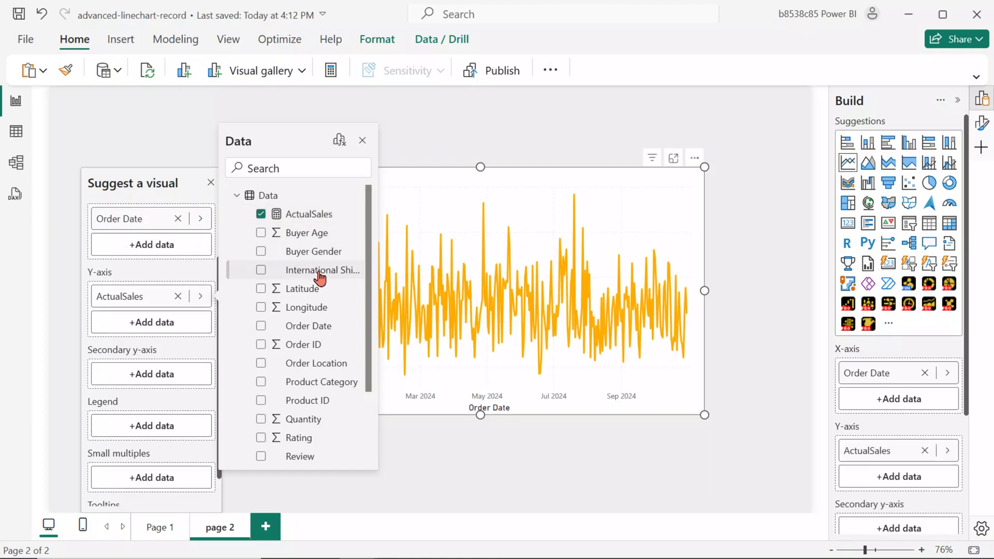
pyautogui.scroll(-3, 317, 275)
pyautogui.click(317, 440)
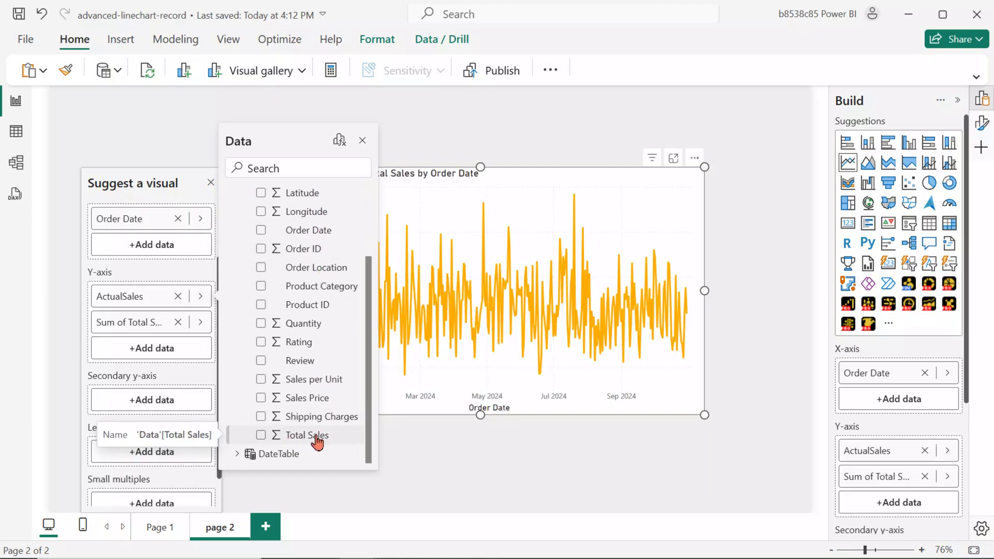
pyautogui.click(201, 278)
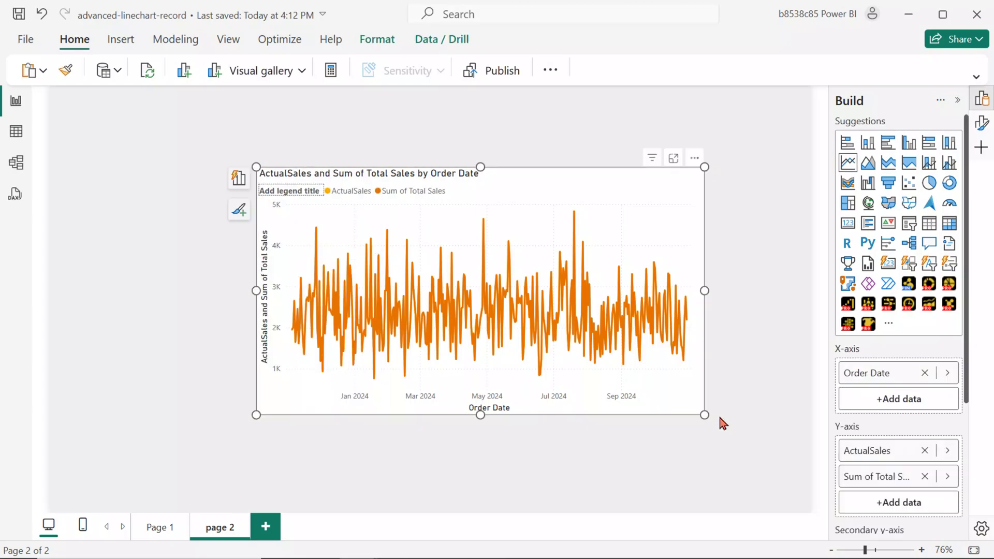
# Step: Color the Sum of Total Sales line crimson in the chart's line format settings
pyautogui.click(981, 124)
pyautogui.scroll(-5, 871, 243)
pyautogui.click(858, 234)
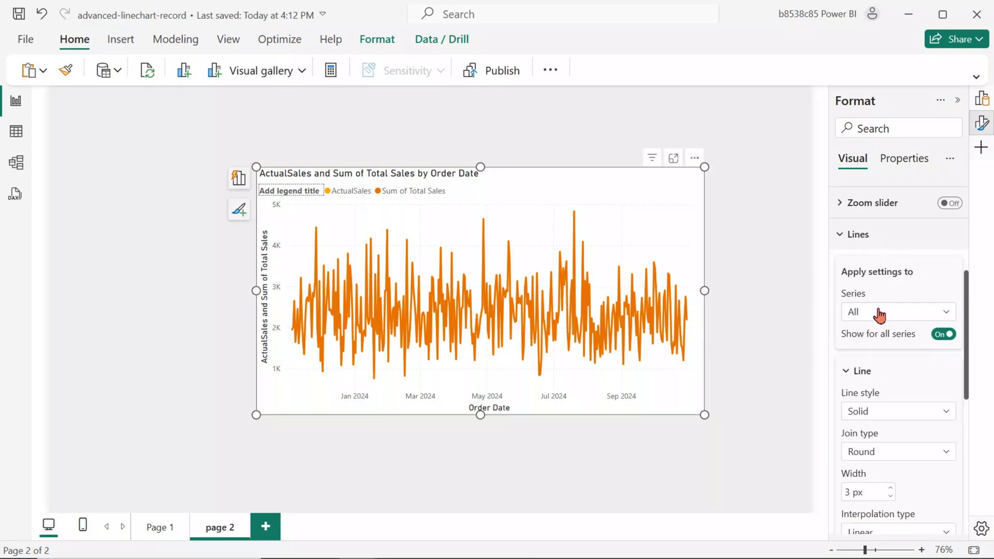
pyautogui.click(878, 312)
pyautogui.click(886, 366)
pyautogui.scroll(-4, 875, 341)
pyautogui.click(874, 340)
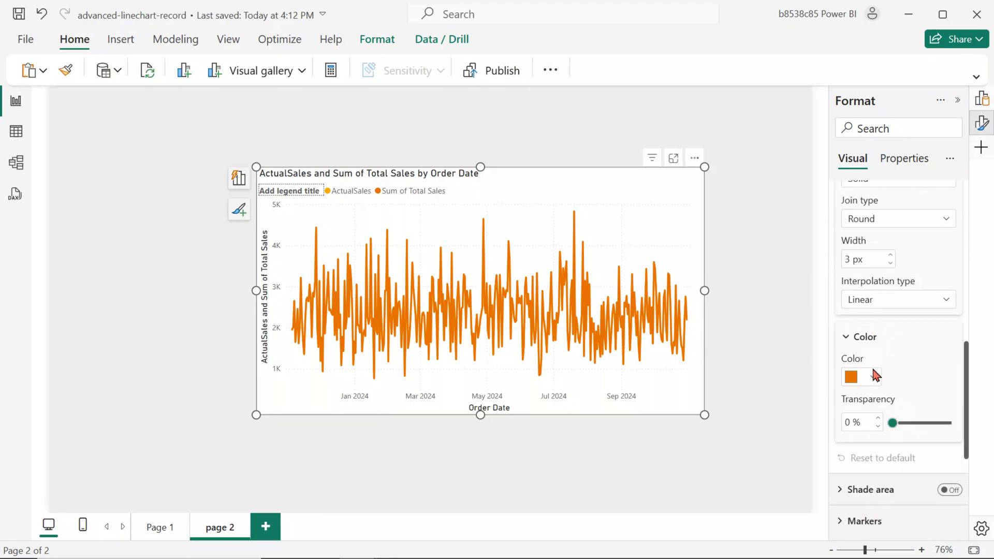
pyautogui.click(873, 376)
pyautogui.click(870, 132)
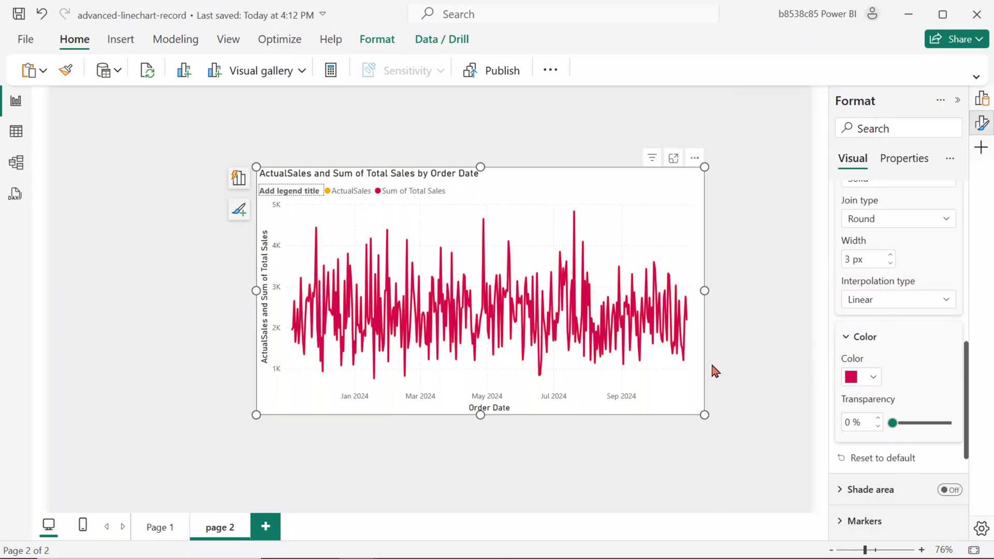
pyautogui.click(322, 162)
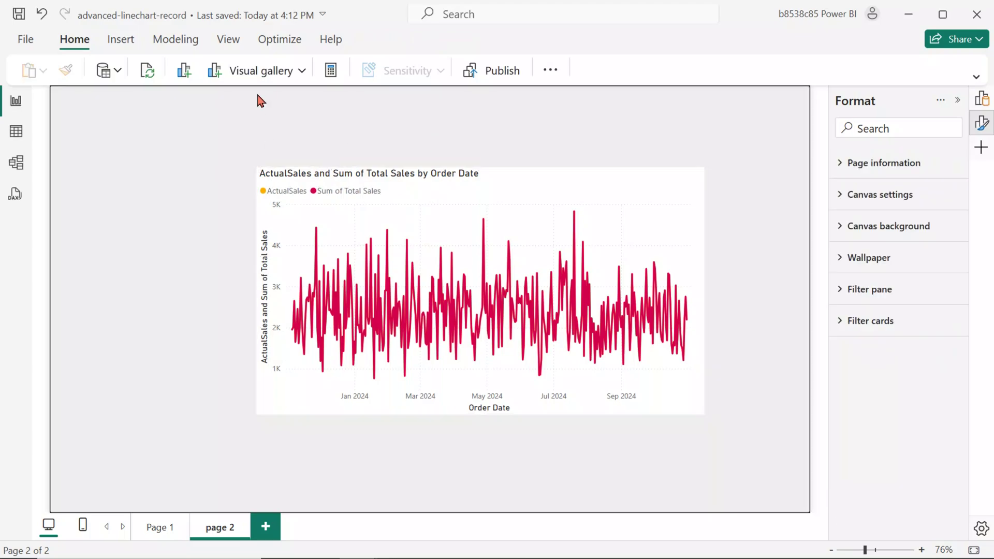
# Step: Add a slicer to page 2 filtered by DateTable's Date field
pyautogui.click(256, 70)
pyautogui.click(275, 310)
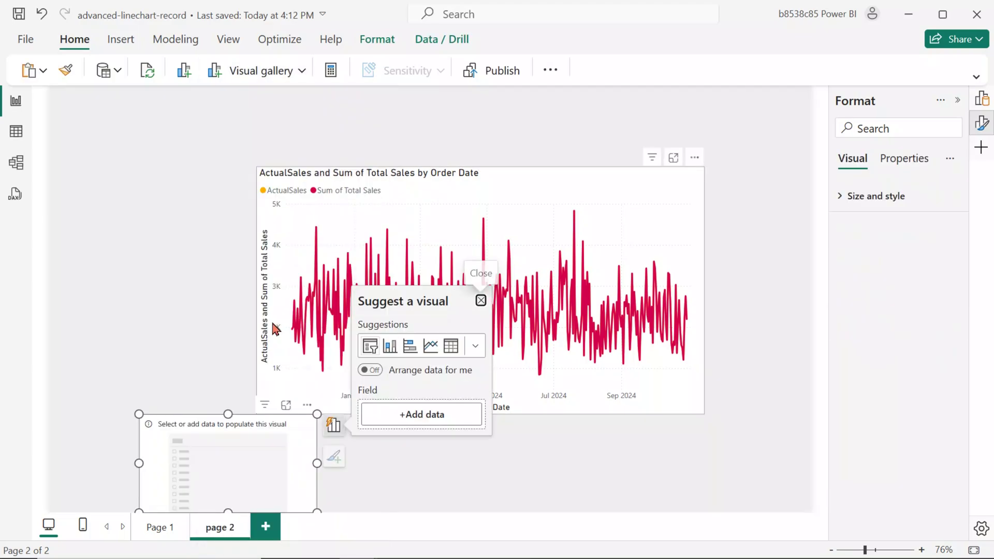
pyautogui.click(257, 205)
pyautogui.click(333, 321)
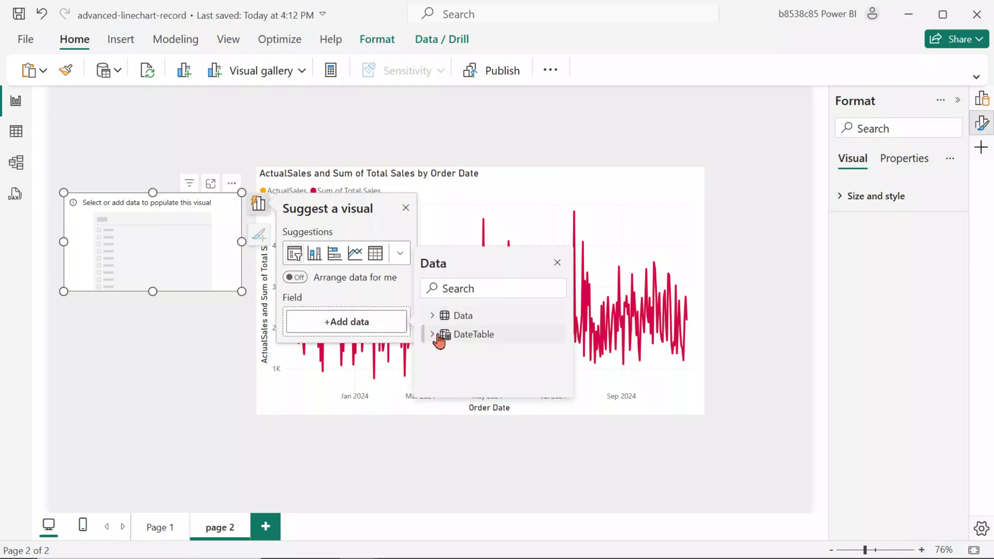
pyautogui.click(488, 353)
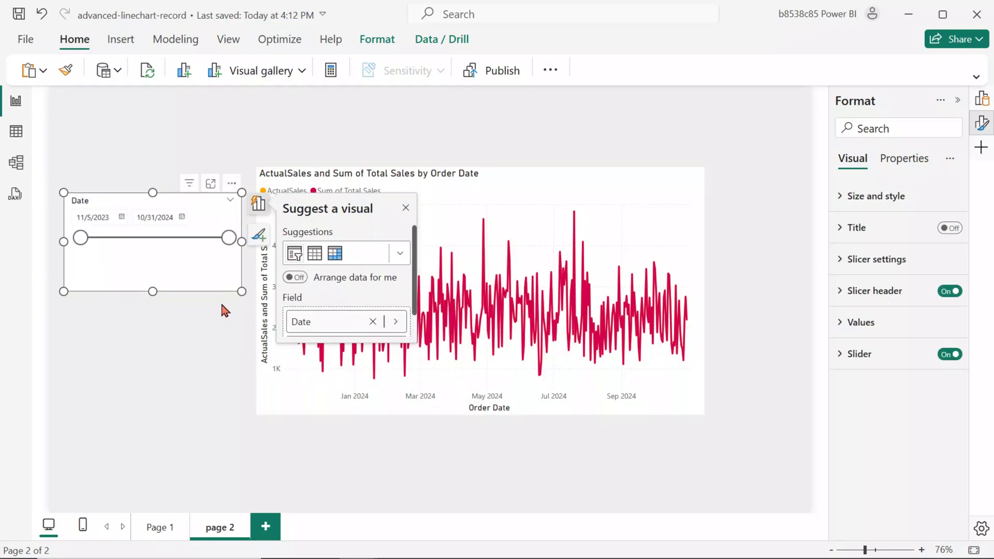
# Step: Drag the slicer range to 3/1/2024–6/30/2024, then undo that change
pyautogui.moveTo(209, 241); pyautogui.dragTo(178, 239)
pyautogui.moveTo(82, 241); pyautogui.dragTo(120, 240)
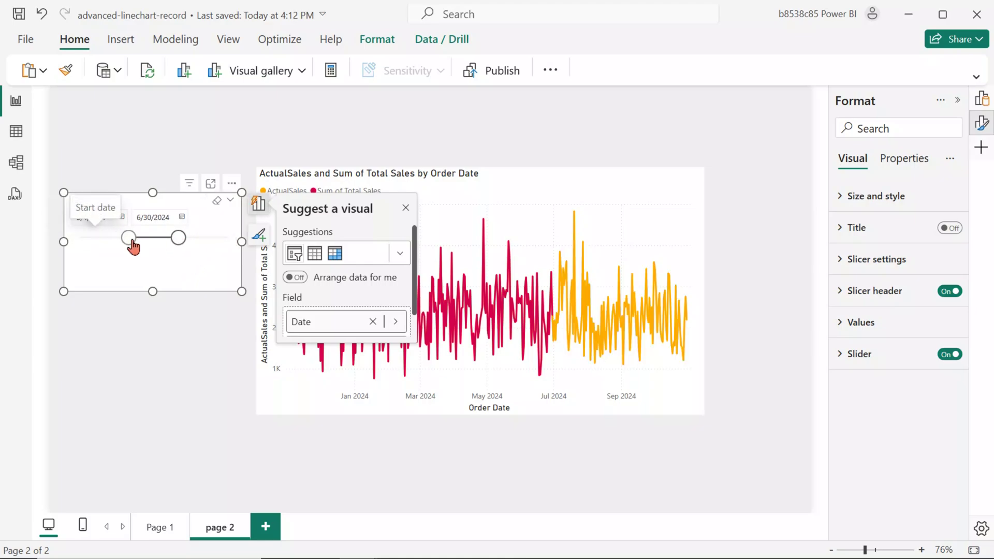
pyautogui.click(217, 354)
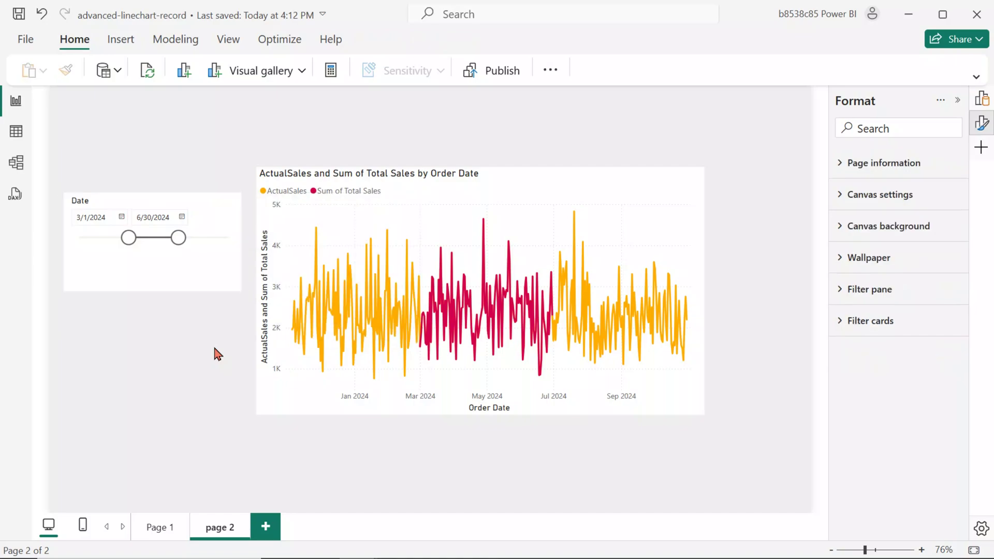
pyautogui.hotkey('ctrl', 'z')
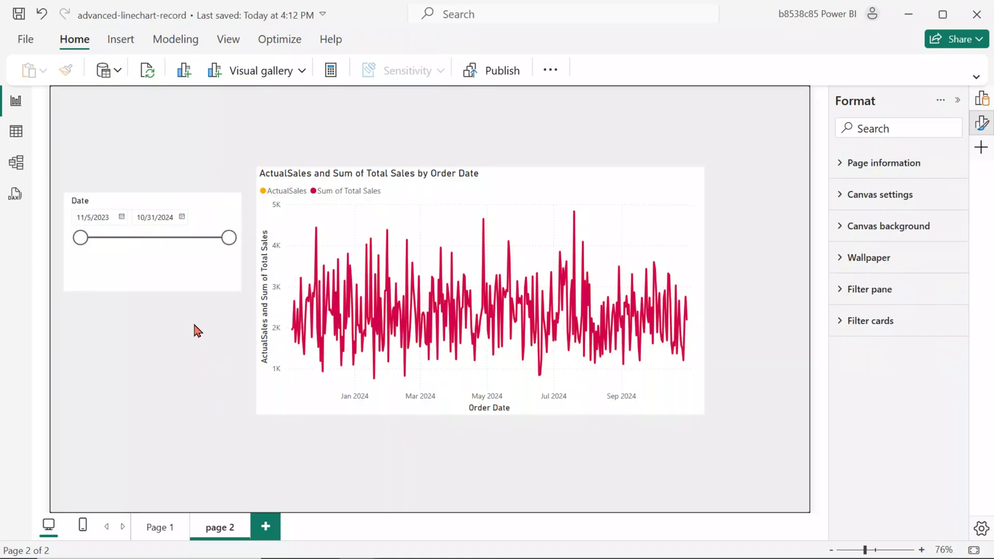
# Step: Set the slicer's start date to 1/1/2024 and end date to 2/29/2024 with the calendars
pyautogui.click(122, 217)
pyautogui.click(222, 249)
pyautogui.click(222, 248)
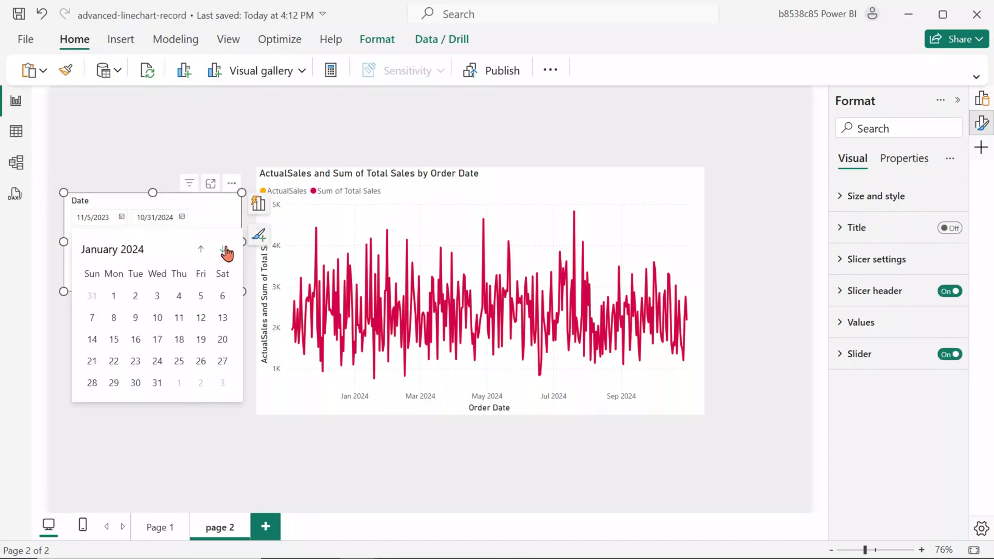
pyautogui.click(114, 296)
pyautogui.click(181, 217)
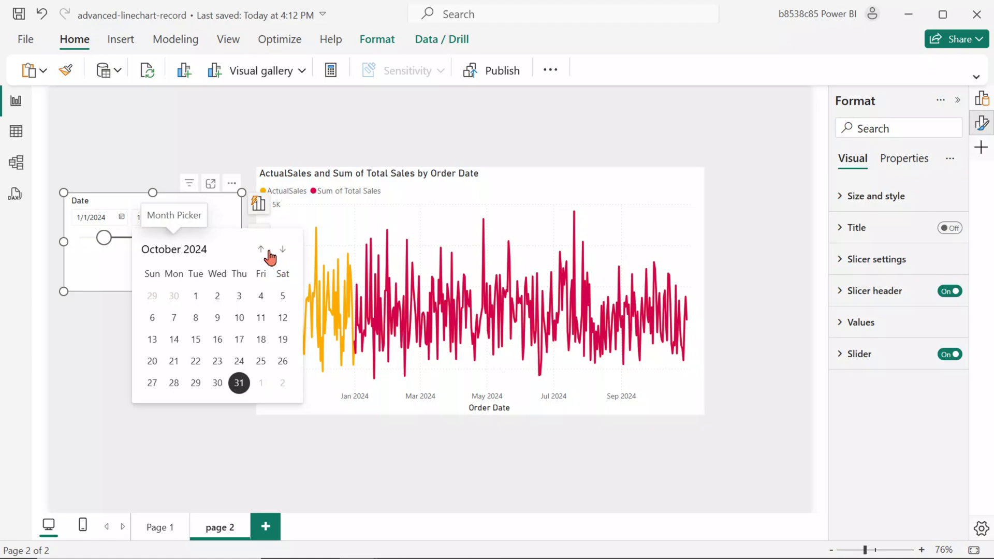
pyautogui.click(262, 251)
pyautogui.click(261, 251)
pyautogui.click(262, 251)
pyautogui.click(262, 251)
pyautogui.click(262, 250)
pyautogui.click(262, 251)
pyautogui.click(261, 250)
pyautogui.click(262, 250)
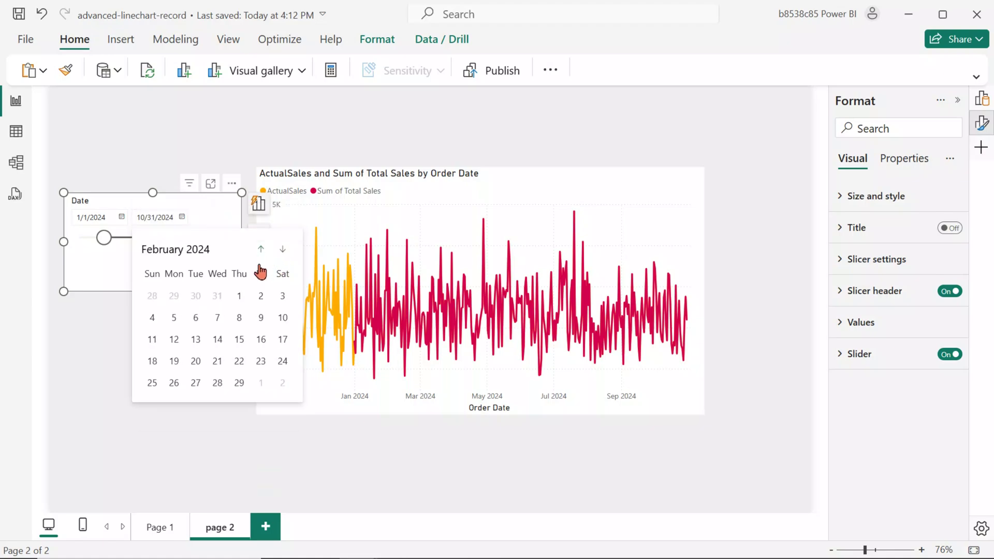
pyautogui.click(239, 383)
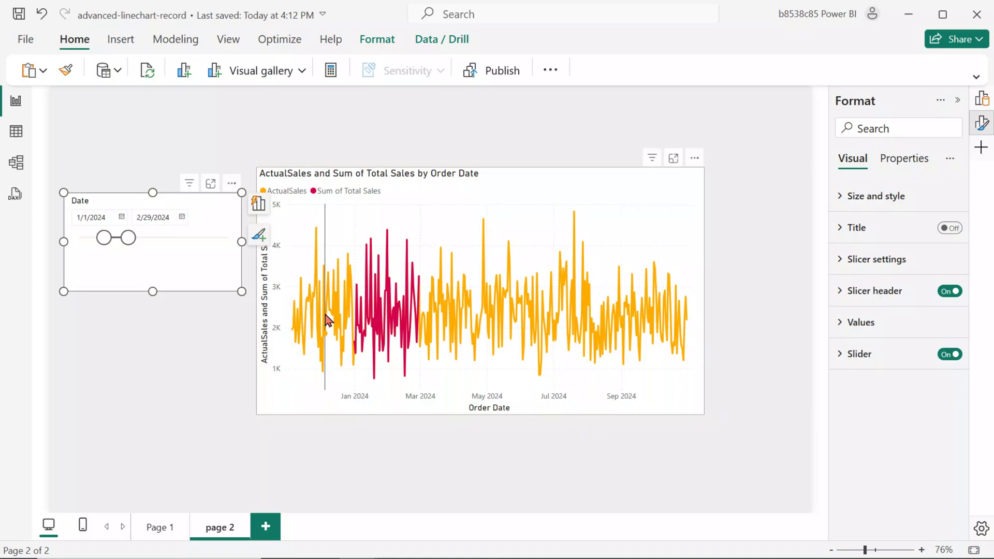
pyautogui.click(285, 154)
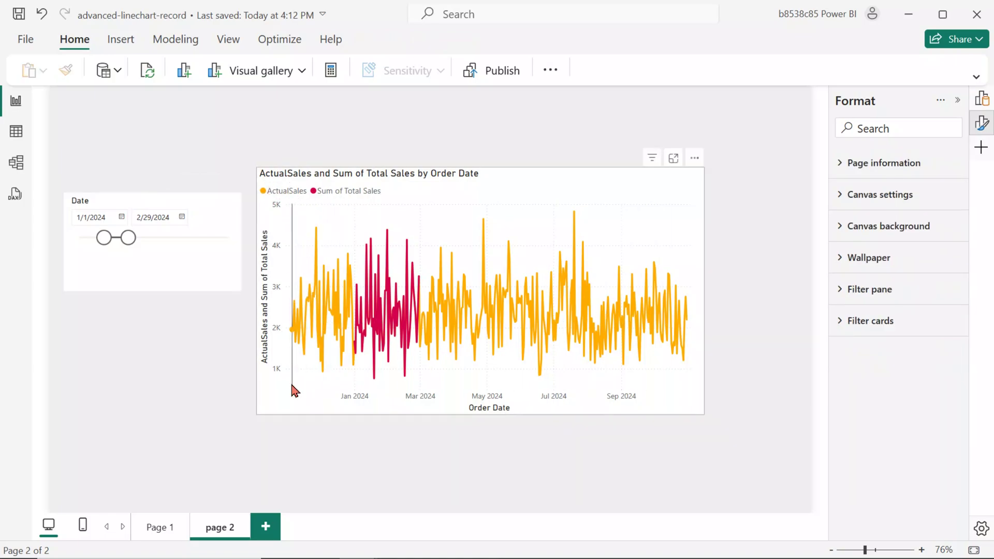